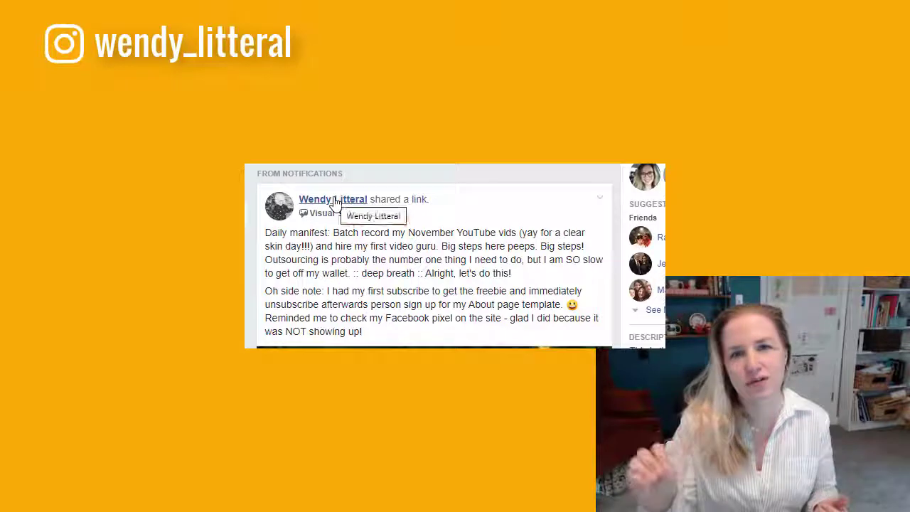
# - Compare the cover and profile photo layouts on the public figure's Facebook page and the personal profile
pyautogui.moveTo(334, 202)
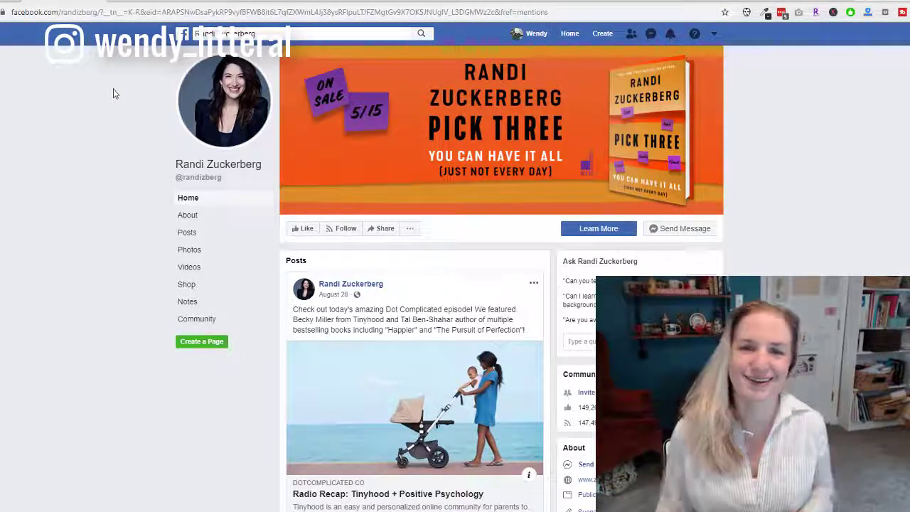
pyautogui.click(48, 2)
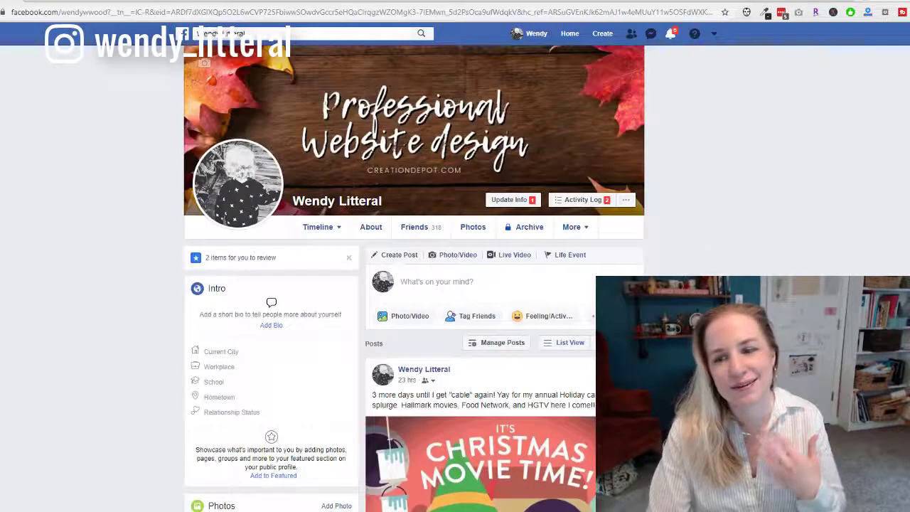
pyautogui.click(21, 3)
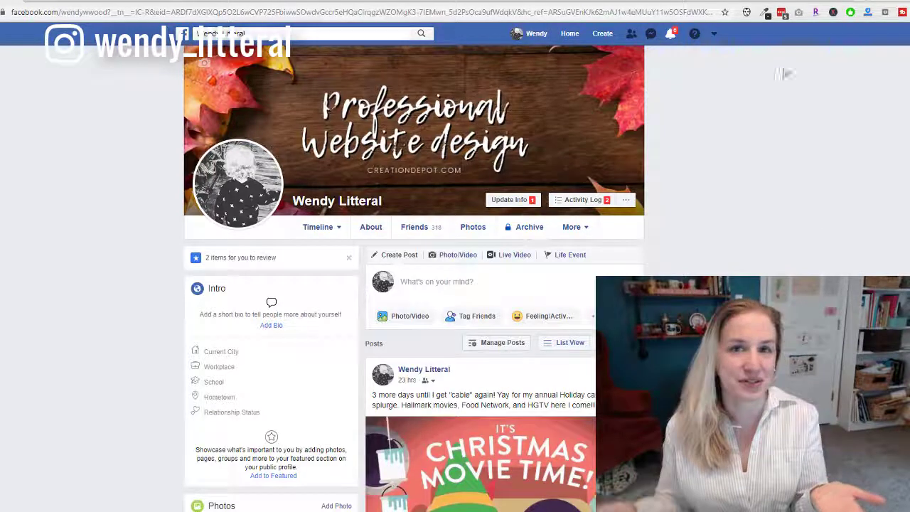
pyautogui.click(61, 2)
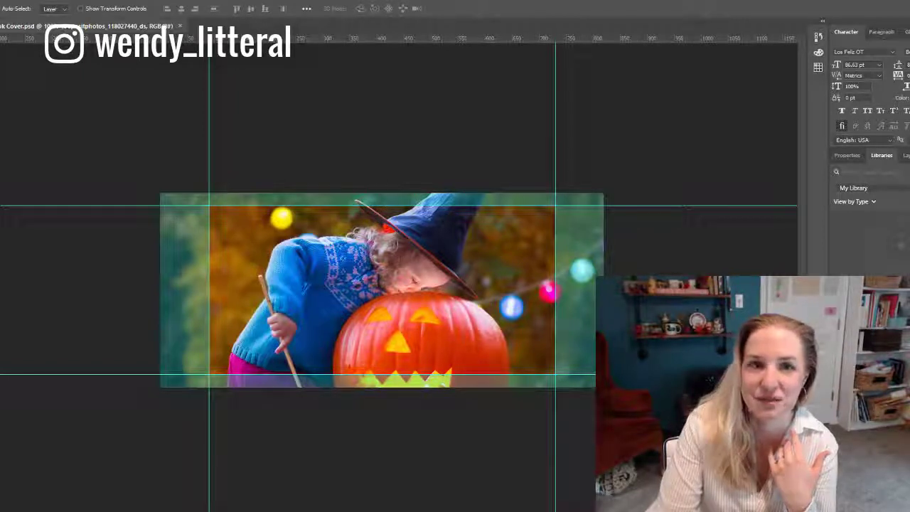
# - Draw a cyan ellipse about 292 by 264 px over the pumpkin at the canvas's lower edge and nudge it upward
pyautogui.press('u')
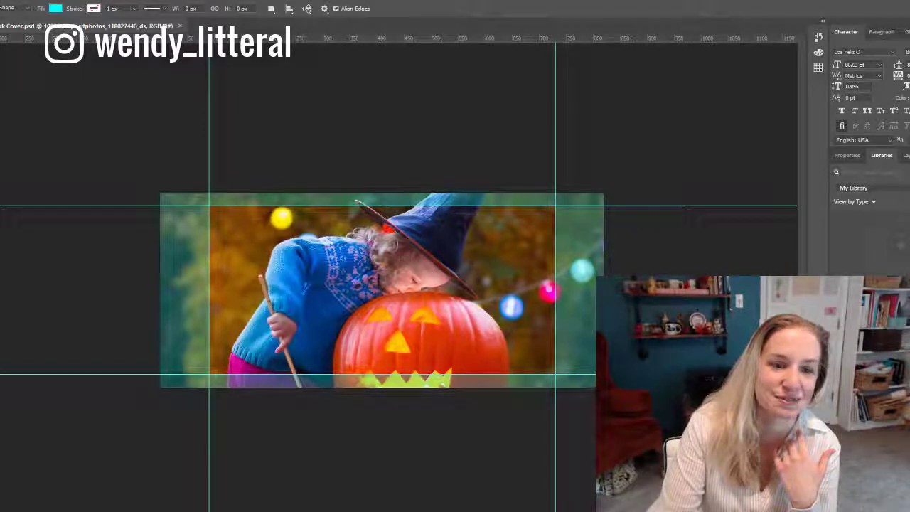
pyautogui.moveTo(314, 305); pyautogui.dragTo(469, 444)
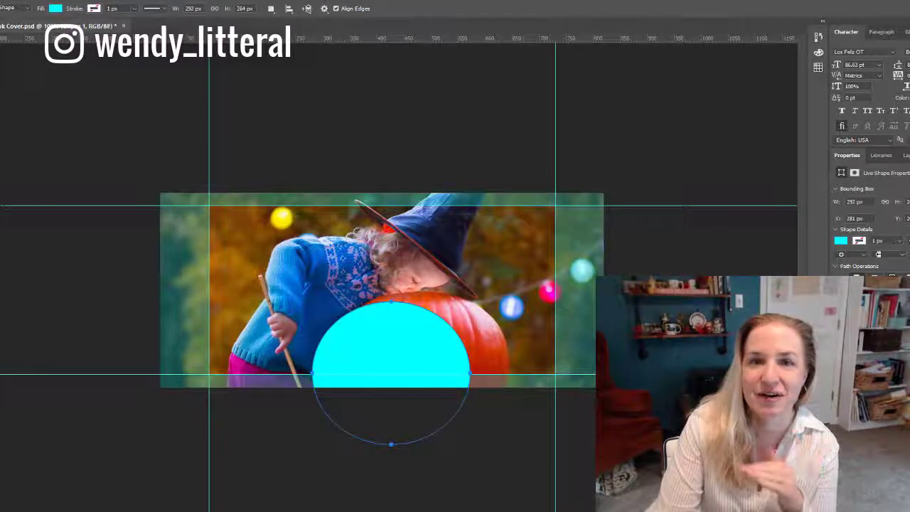
pyautogui.press('v')
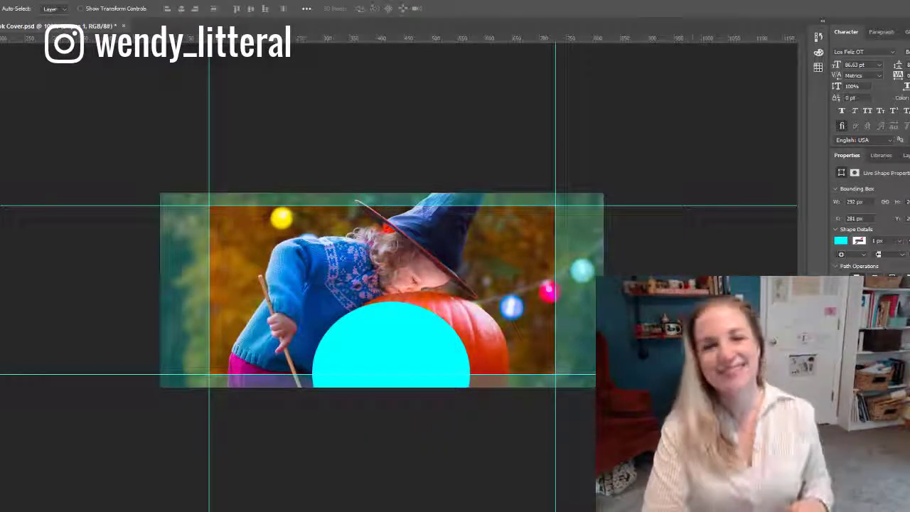
pyautogui.moveTo(386, 383); pyautogui.dragTo(381, 377)
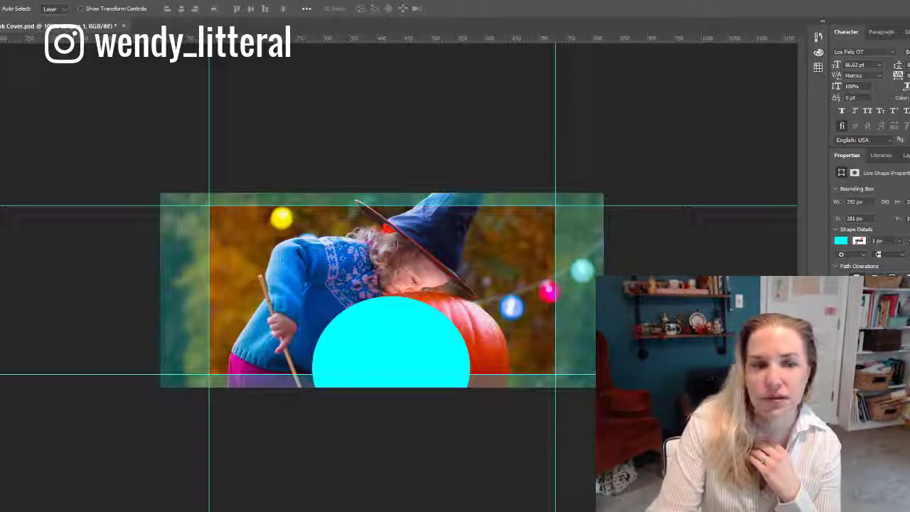
# - Draw a rectangle about 640 by 407 px between the two vertical guides and fill it with yellow
pyautogui.press('u')
pyautogui.press('i')
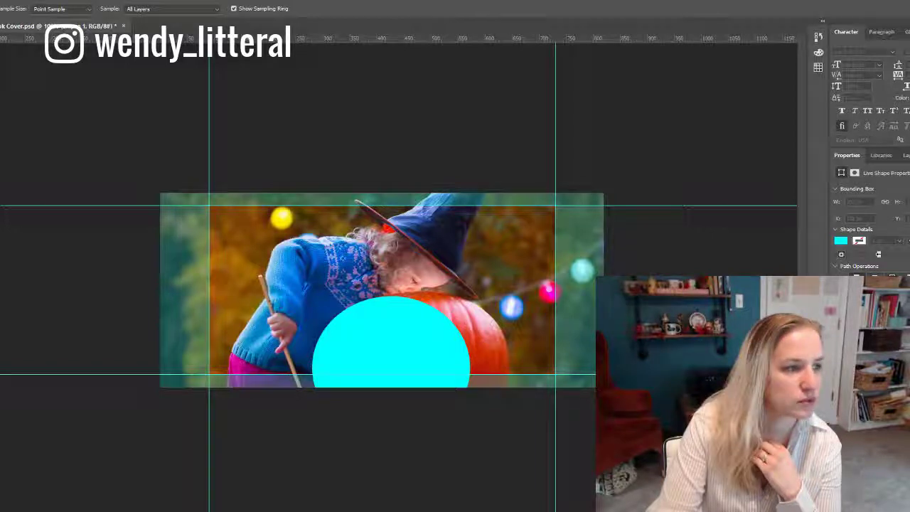
pyautogui.press('u')
pyautogui.moveTo(211, 180); pyautogui.dragTo(566, 377)
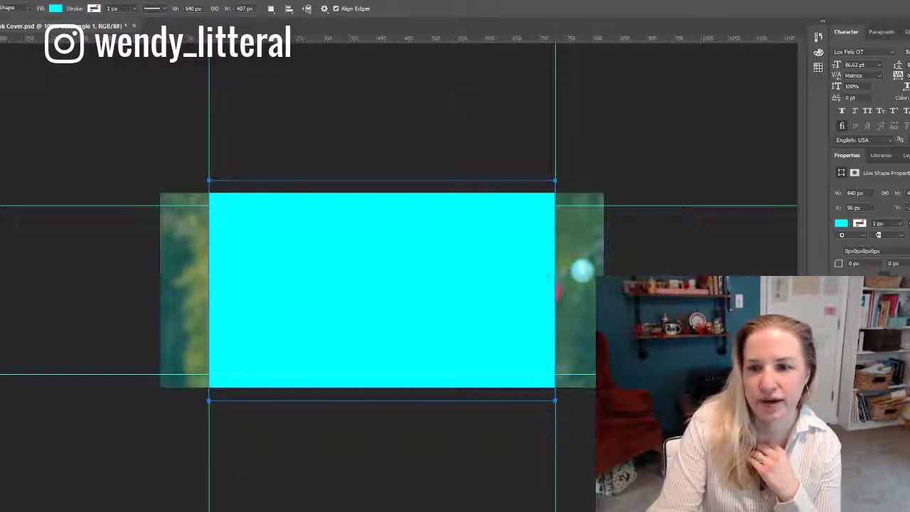
pyautogui.click(842, 224)
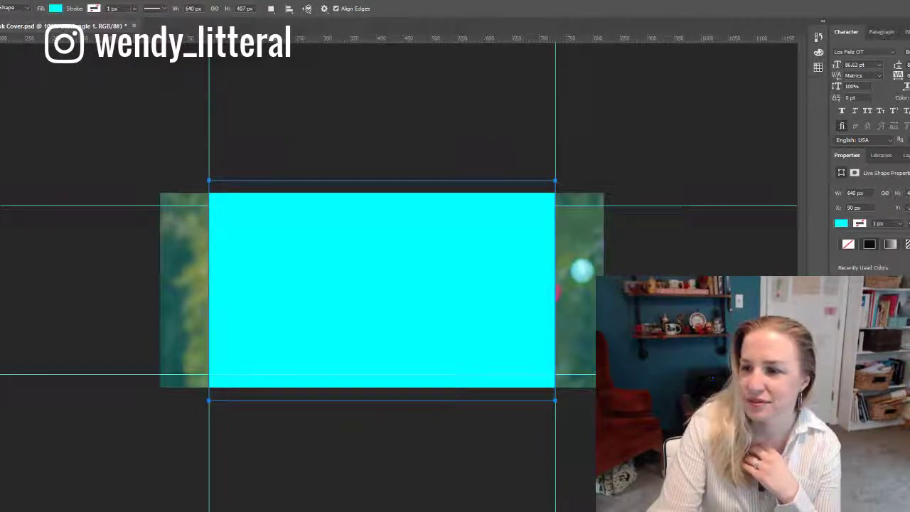
pyautogui.click(853, 281)
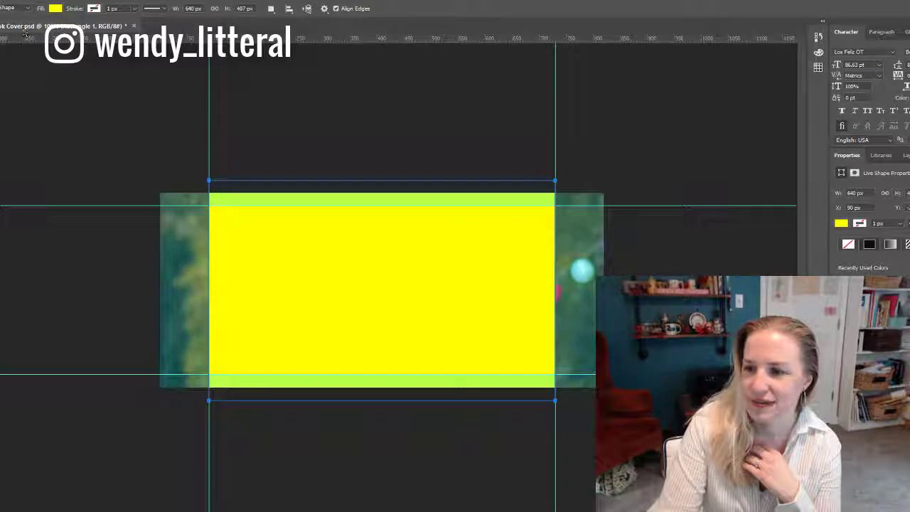
# - Stretch the yellow rectangle to the full 820 px canvas width between the horizontal guides, and delete it
pyautogui.press('v')
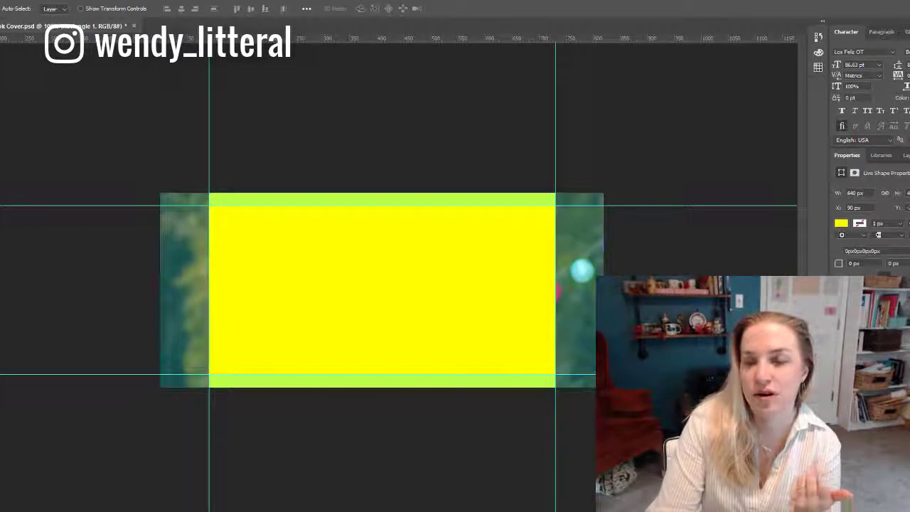
pyautogui.hotkey('ctrl', 't')
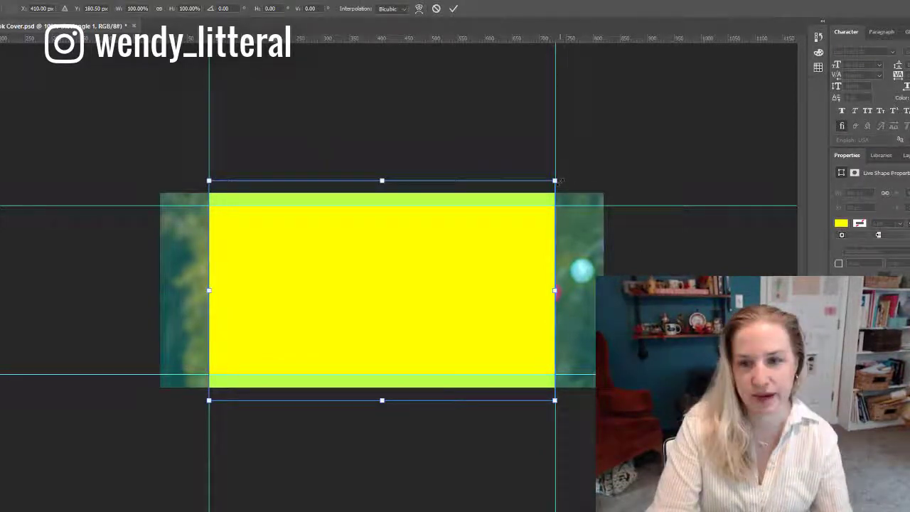
pyautogui.moveTo(559, 182); pyautogui.dragTo(608, 206)
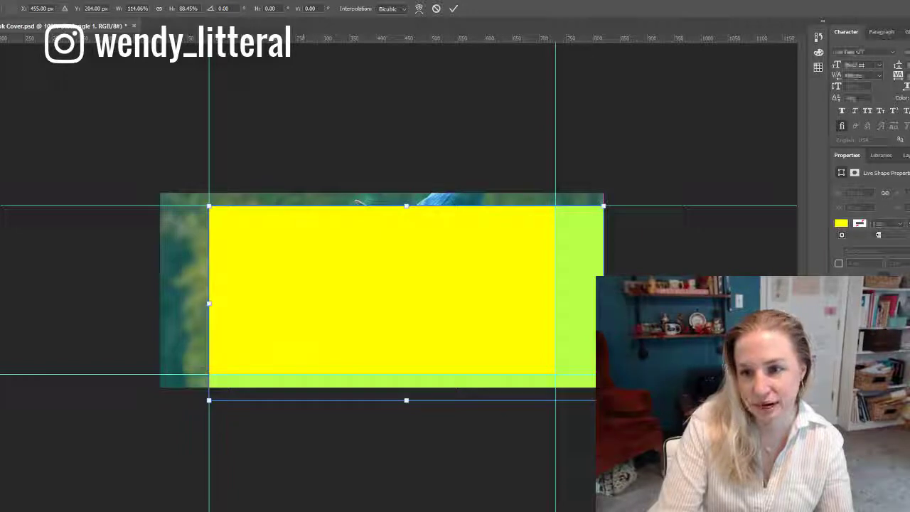
pyautogui.moveTo(208, 401); pyautogui.dragTo(158, 375)
pyautogui.hotkey('ctrl', 'z')
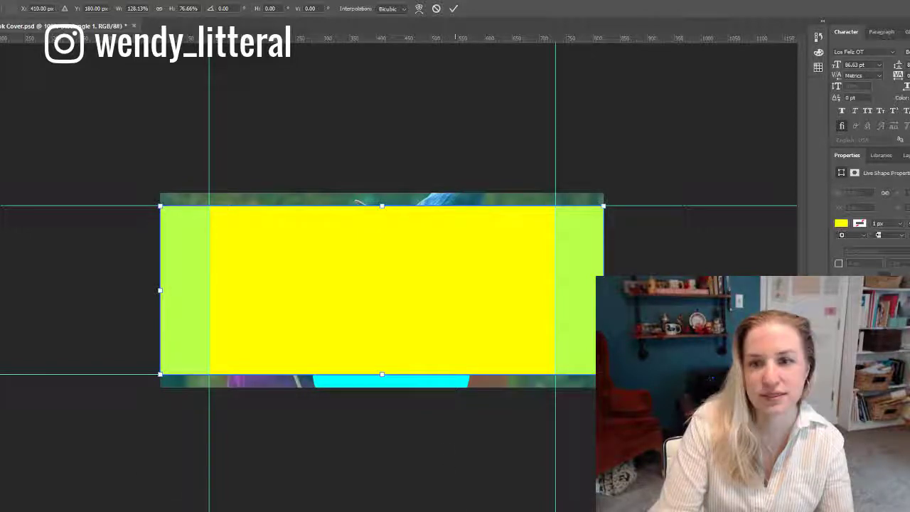
pyautogui.press('Return')
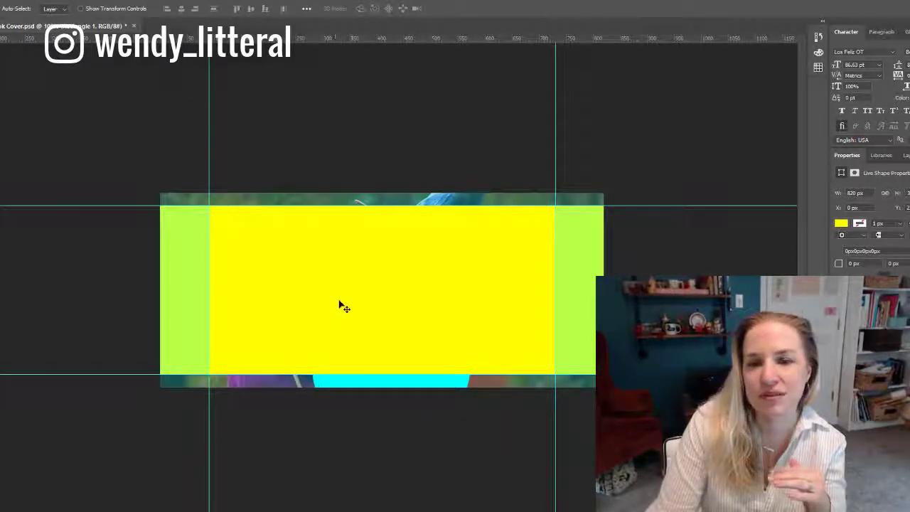
pyautogui.press('Delete')
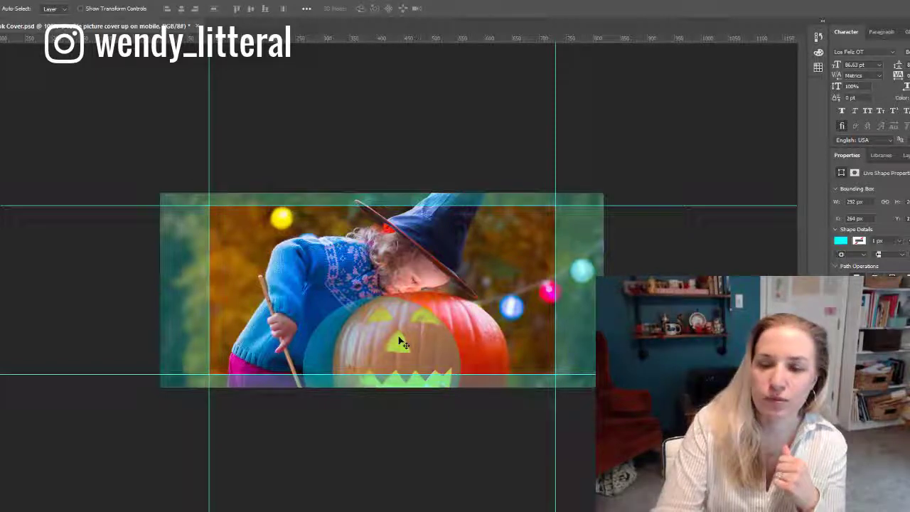
# - Hide the translucent profile-picture circle and the Halloween photo to clear the canvas
pyautogui.hotkey('ctrl', ',')
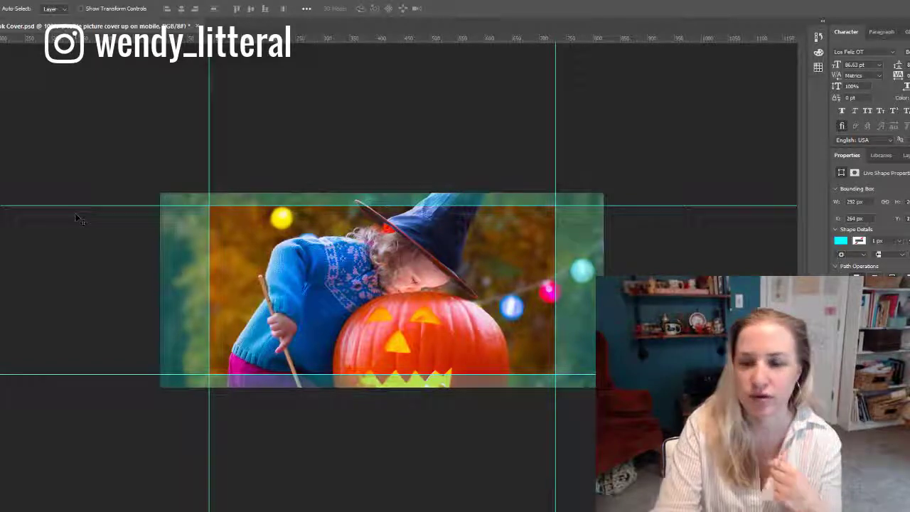
pyautogui.press('u')
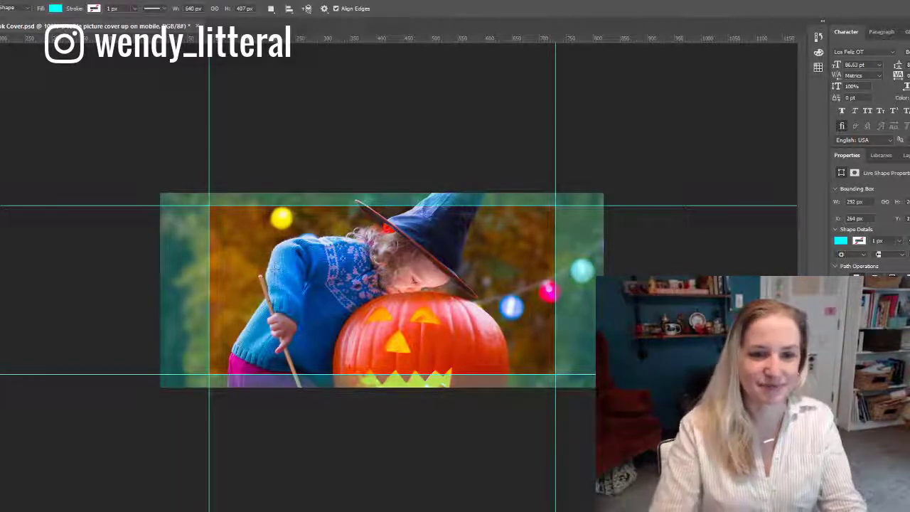
pyautogui.hotkey('ctrl', 'alt', 'z')
pyautogui.hotkey('ctrl', 'alt', 'z')
pyautogui.hotkey('ctrl', 'alt', 'z')
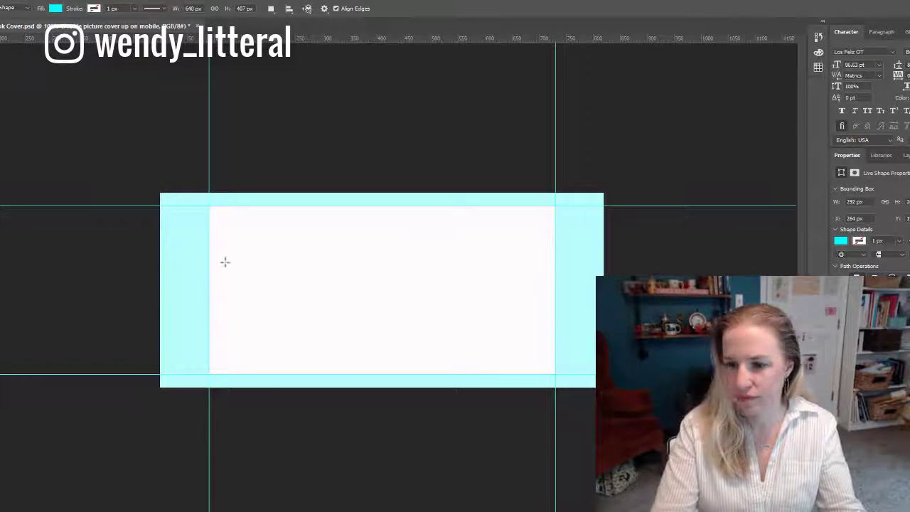
# - Draw a cyan circle about 206 px wide in the canvas's right half and place a copy at its upper right
pyautogui.hotkey('shift', 'u')
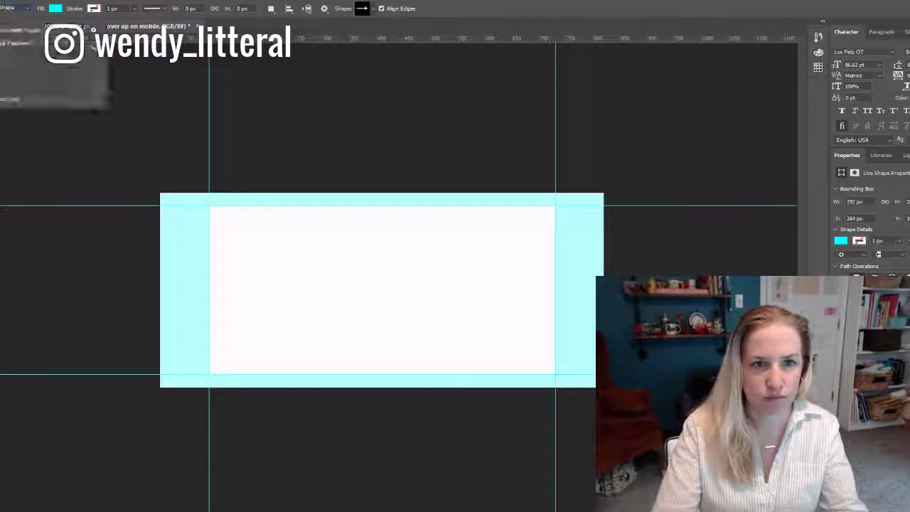
pyautogui.hotkey('shift', 'u')
pyautogui.moveTo(402, 233)
pyautogui.keyDown('shift'); pyautogui.mouseDown()
pyautogui.moveTo(509, 329)
pyautogui.moveTo(514, 345)
pyautogui.mouseUp(); pyautogui.keyUp('shift')
pyautogui.press('v')
pyautogui.moveTo(468, 316); pyautogui.dragTo(525, 255)
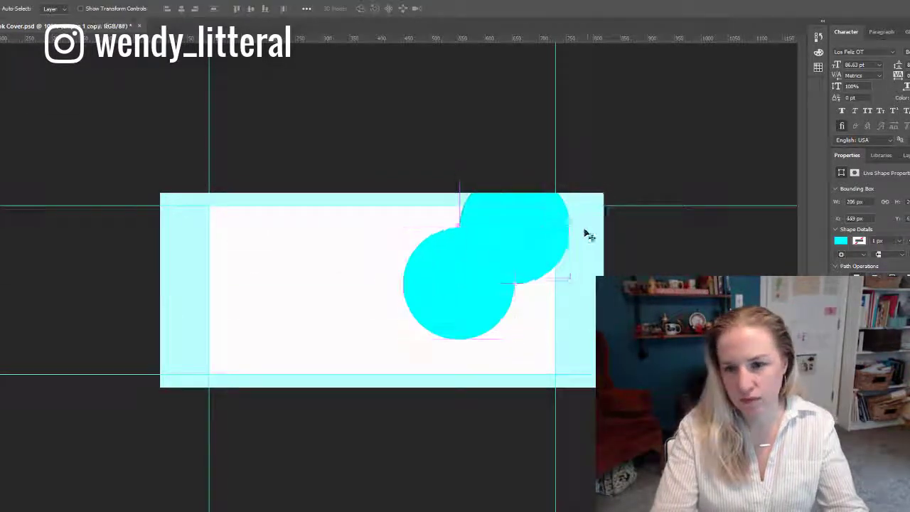
# - Add a white stroke around the cyan circles
pyautogui.press('h')
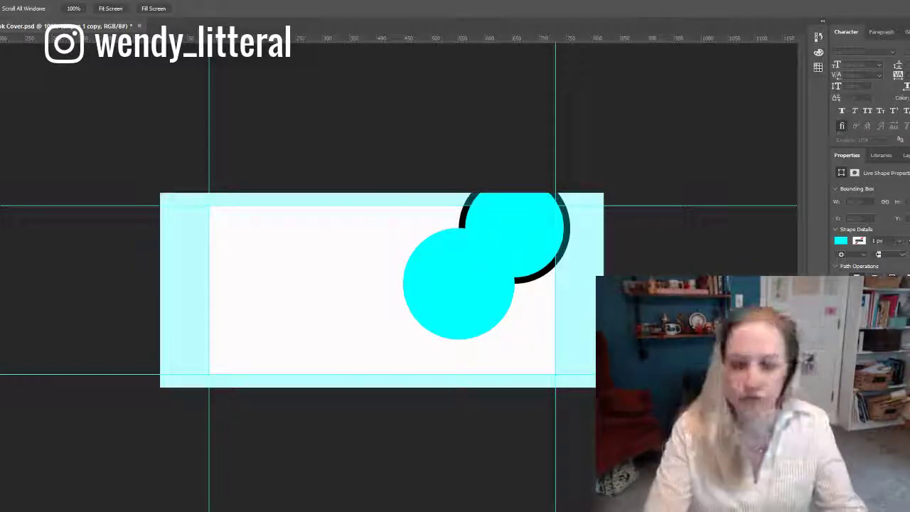
pyautogui.press('v')
pyautogui.press('h')
pyautogui.press('v')
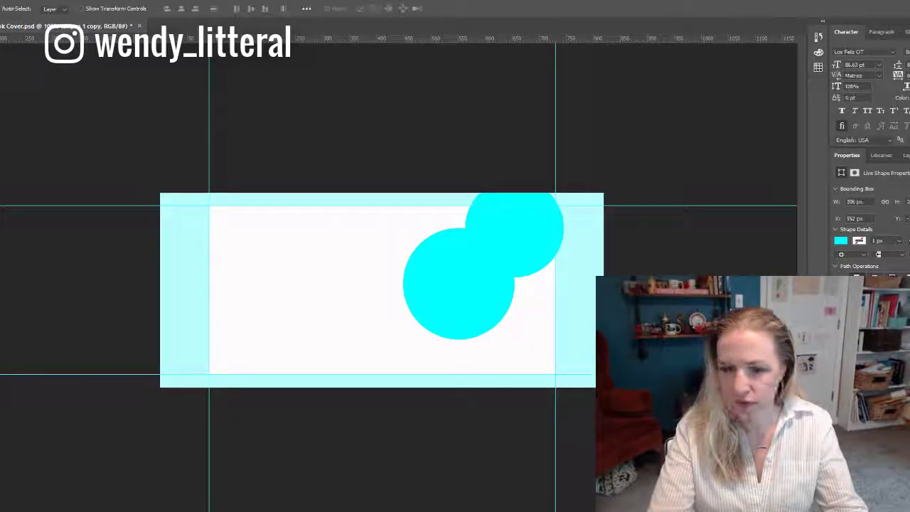
# - Duplicate the outlined circle around the central one to form a ring of five circles
pyautogui.moveTo(536, 260); pyautogui.dragTo(421, 398)
pyautogui.moveTo(449, 356); pyautogui.dragTo(381, 264)
pyautogui.moveTo(381, 263); pyautogui.dragTo(437, 188)
pyautogui.moveTo(412, 221); pyautogui.dragTo(351, 376)
pyautogui.hotkey('ctrl', 'z')
pyautogui.hotkey('ctrl', 'z')
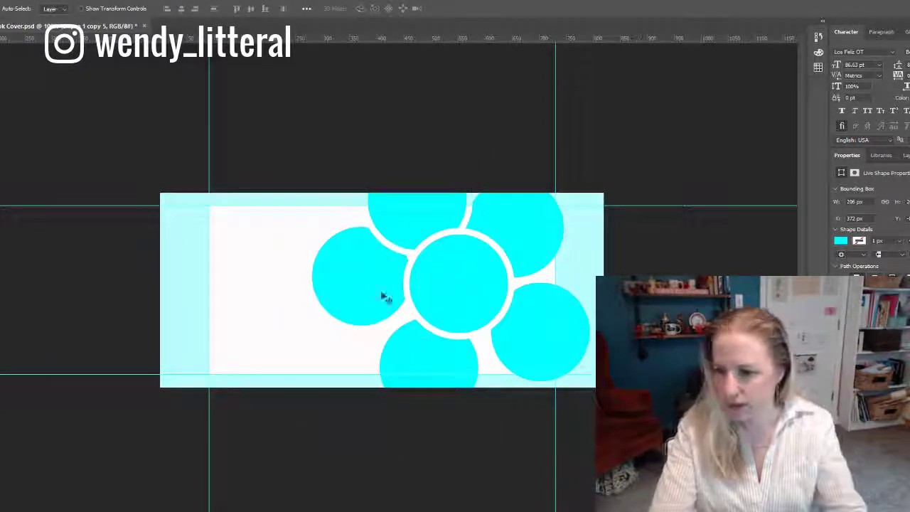
# - Adjust the positions of the outer circles so they sit evenly around the central circle
pyautogui.moveTo(343, 292); pyautogui.dragTo(348, 311)
pyautogui.moveTo(461, 378); pyautogui.dragTo(469, 378)
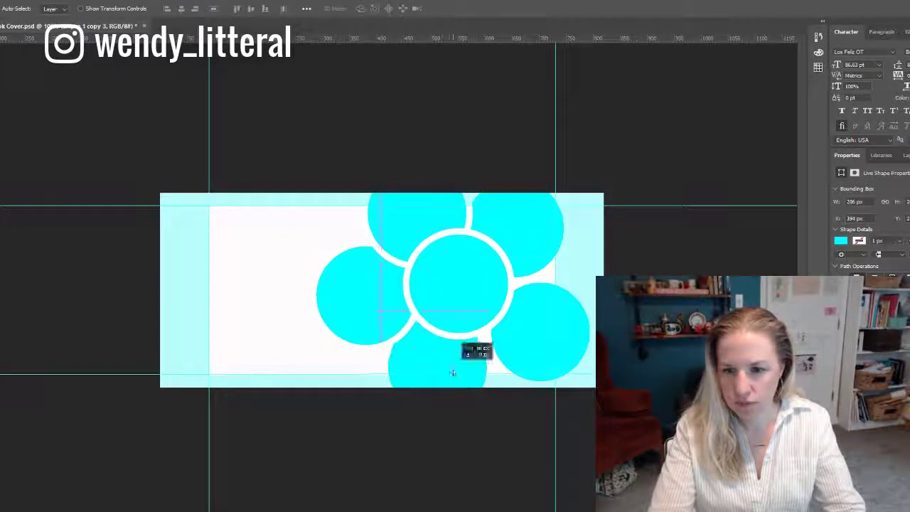
pyautogui.click(520, 341)
pyautogui.moveTo(536, 332); pyautogui.dragTo(526, 324)
pyautogui.moveTo(546, 240); pyautogui.dragTo(548, 241)
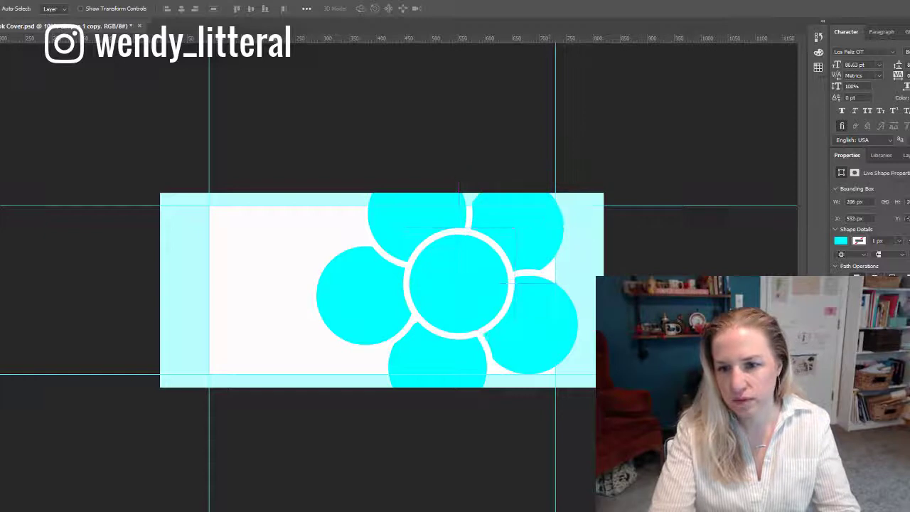
# - Group all the circles and move the group slightly to the right on the cover
pyautogui.hotkey('ctrl', 'g')
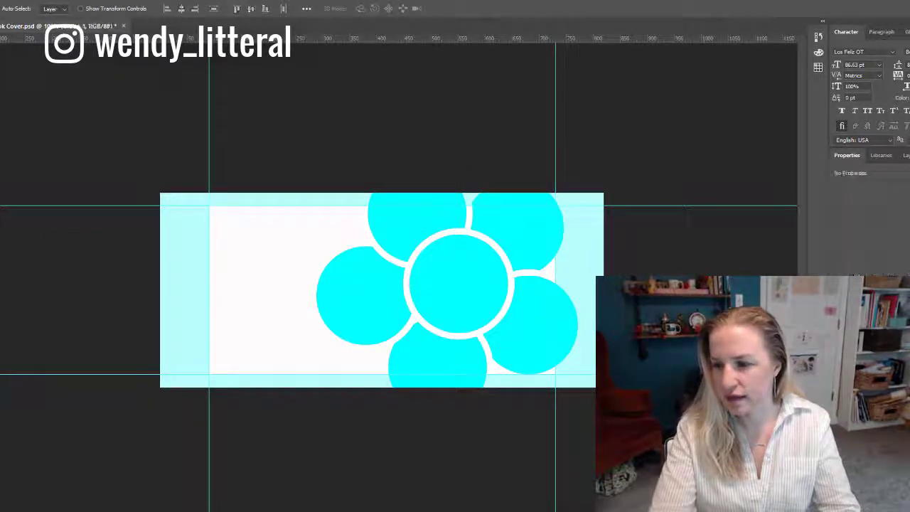
pyautogui.moveTo(468, 335)
pyautogui.mouseDown()
pyautogui.moveTo(479, 335)
pyautogui.moveTo(467, 335)
pyautogui.mouseUp()
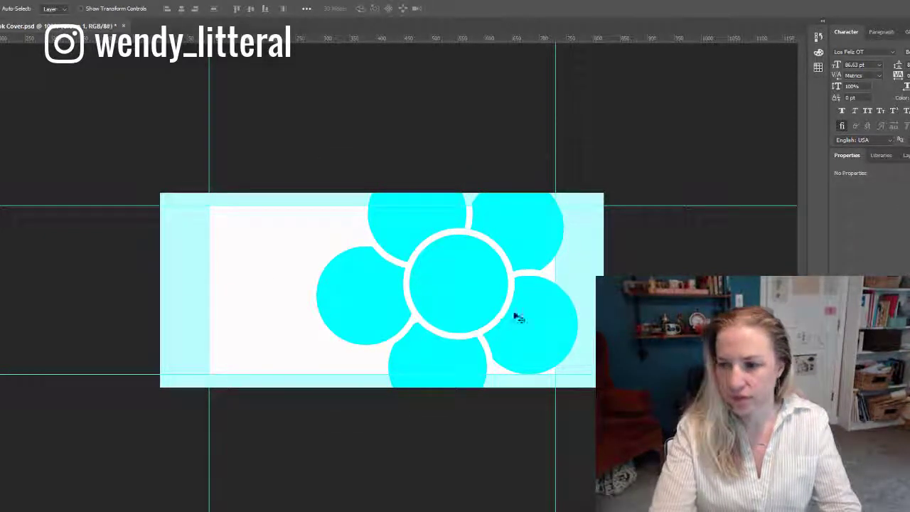
pyautogui.moveTo(461, 303); pyautogui.dragTo(487, 308)
# - Add the text "Trick or Treat" on three lines and position it beside the left vertical guide, clear of most circles
pyautogui.press('t')
pyautogui.click(254, 262)
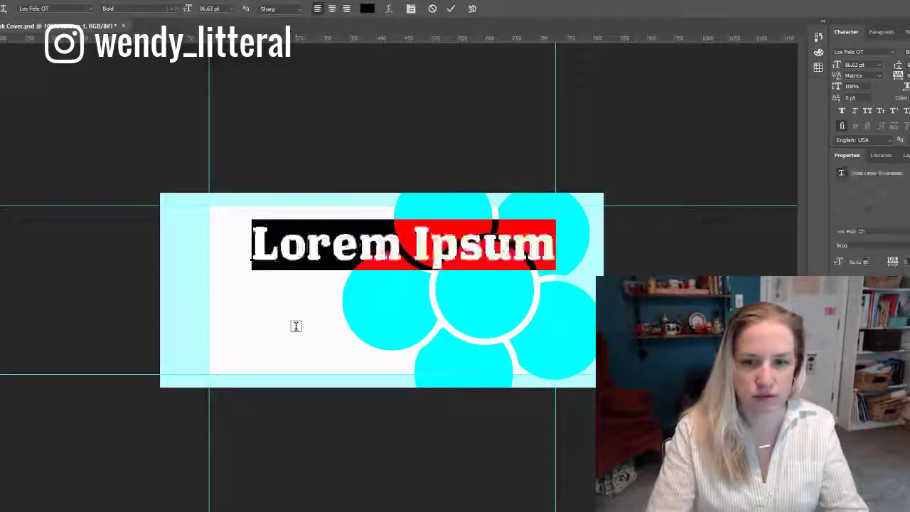
pyautogui.write('Trick')
pyautogui.press('Return')
pyautogui.write('or')
pyautogui.press('Return')
pyautogui.write('Treat')
pyautogui.hotkey('ctrl', 'Return')
pyautogui.press('v')
pyautogui.moveTo(303, 288); pyautogui.dragTo(278, 288)
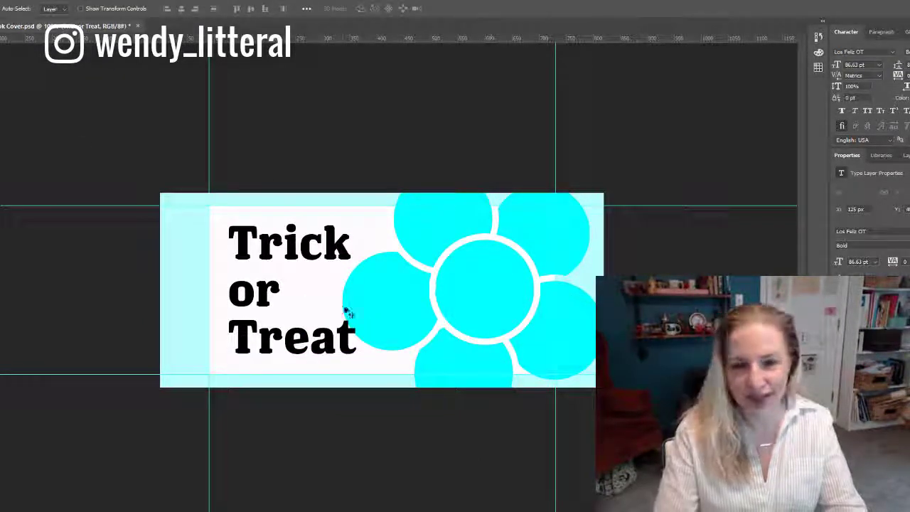
# - Try a bulging warp on the "Trick or Treat" text
pyautogui.press('t')
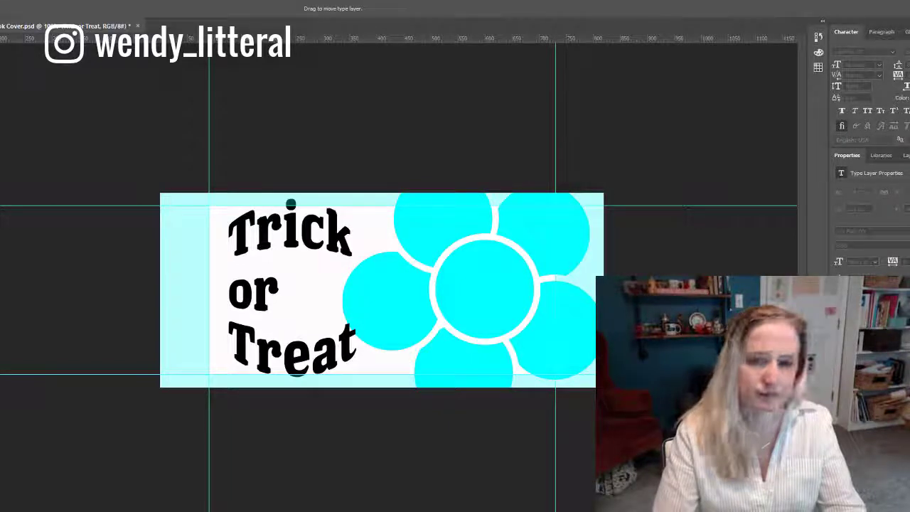
pyautogui.press('Escape')
# - Add a solid orange fill layer as the background behind the text and circles
pyautogui.press('i')
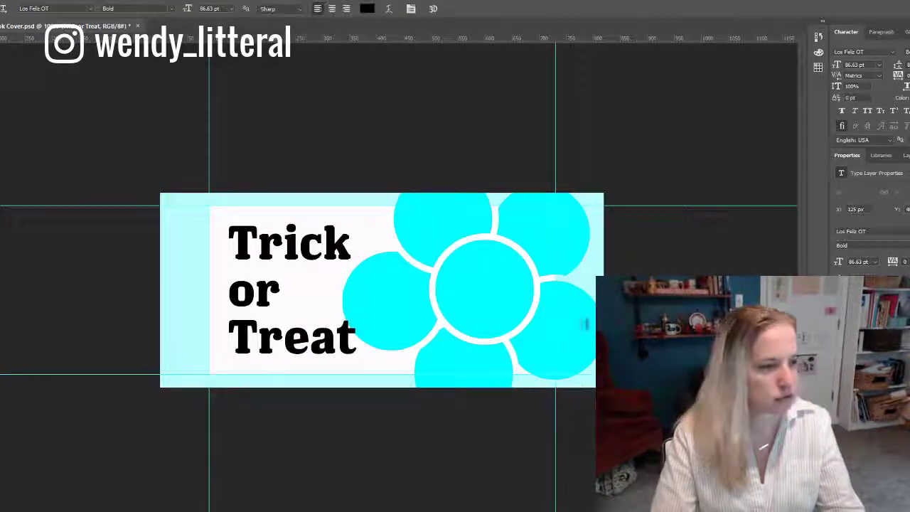
pyautogui.press('Return')
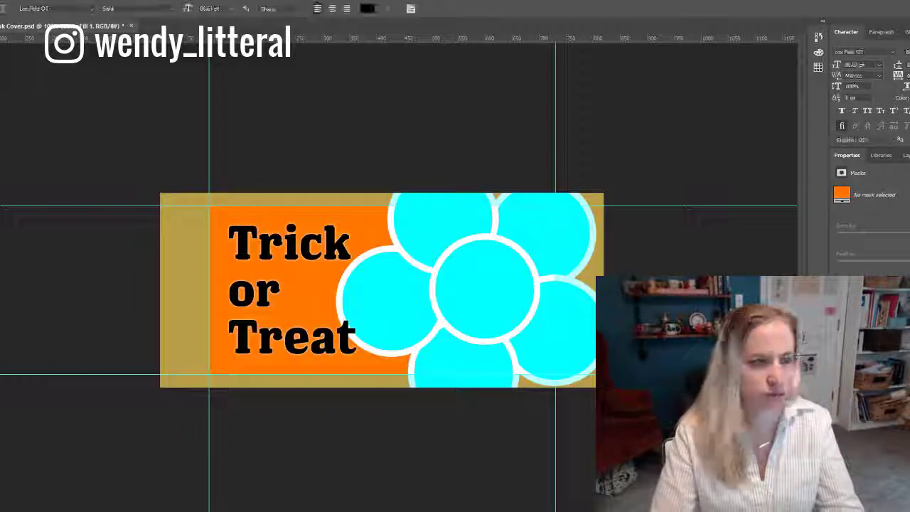
# - Move the "Trick or Treat" text against the left vertical guide and give it a light Outer Glow
pyautogui.press('v')
pyautogui.moveTo(332, 343); pyautogui.dragTo(317, 342)
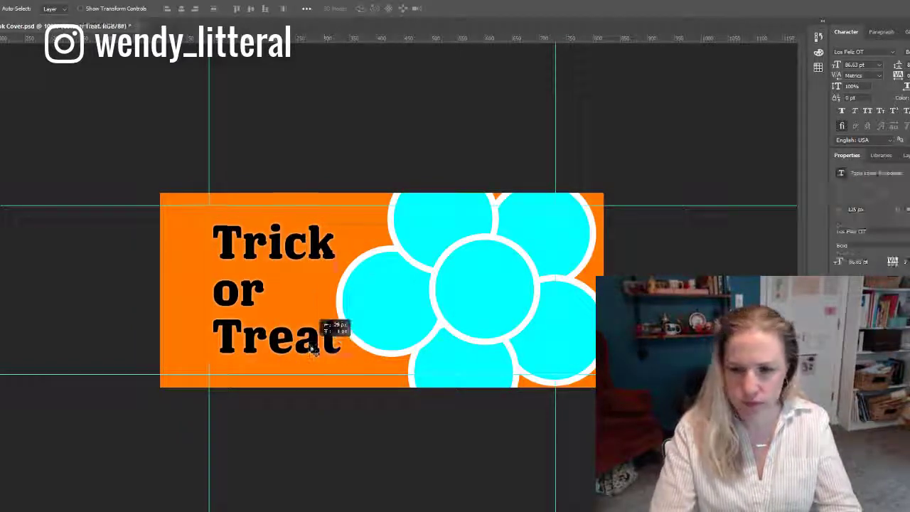
pyautogui.press('space')
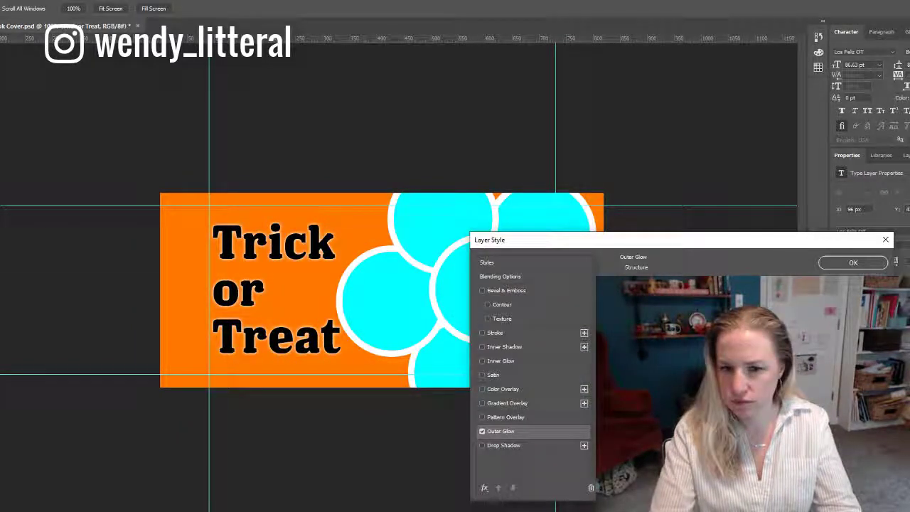
pyautogui.click(860, 265)
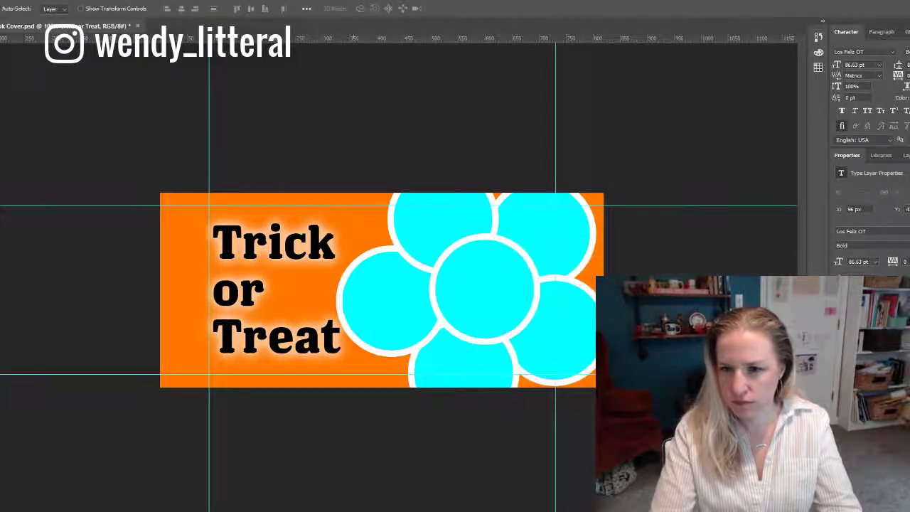
# - Switch to Depositphotos in the browser and search the stock images for "orange background halloween"
pyautogui.moveTo(113, 510)
pyautogui.click(254, 502)
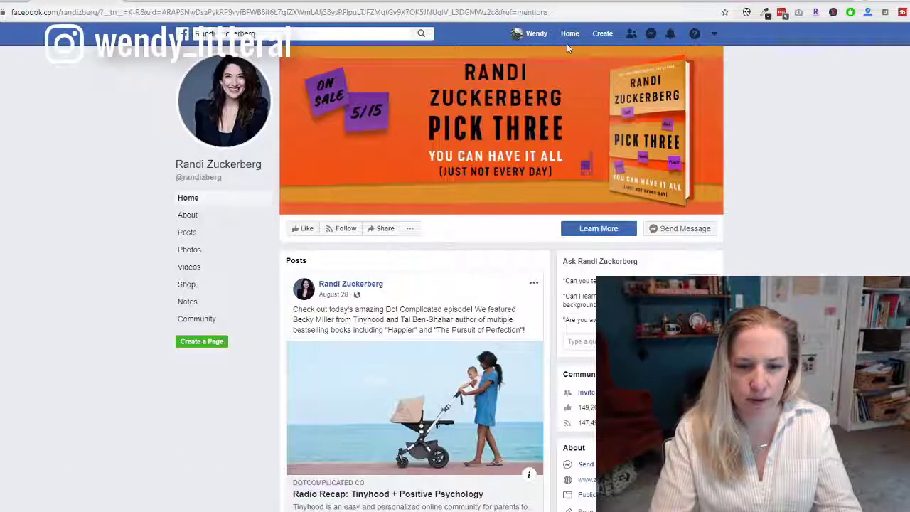
pyautogui.click(703, 3)
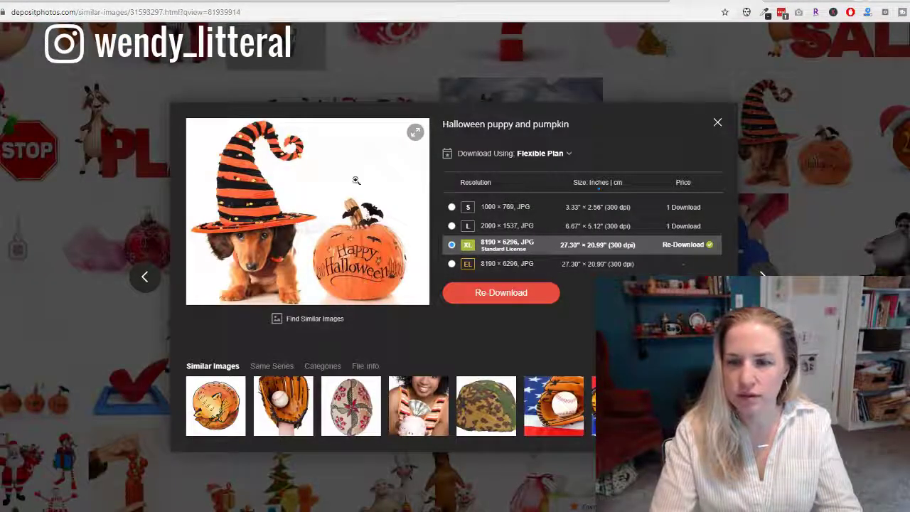
pyautogui.click(718, 123)
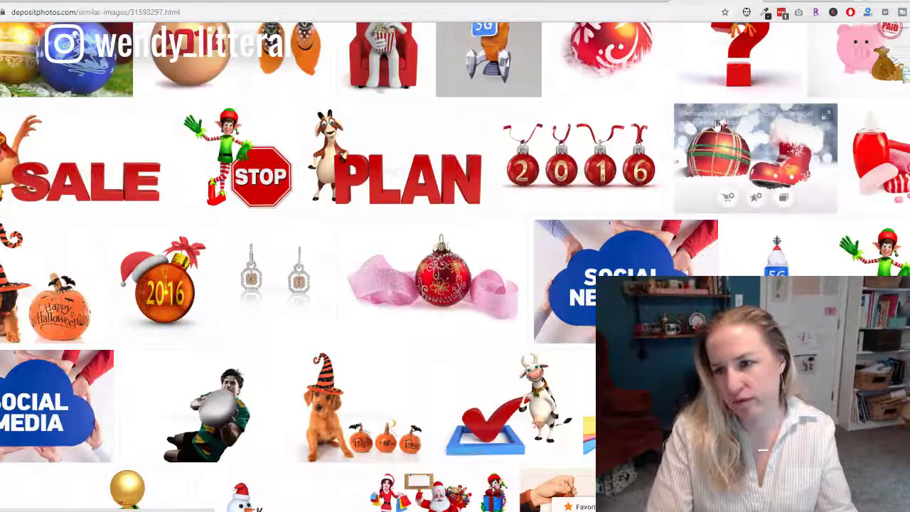
pyautogui.scroll(10, 286, 183)
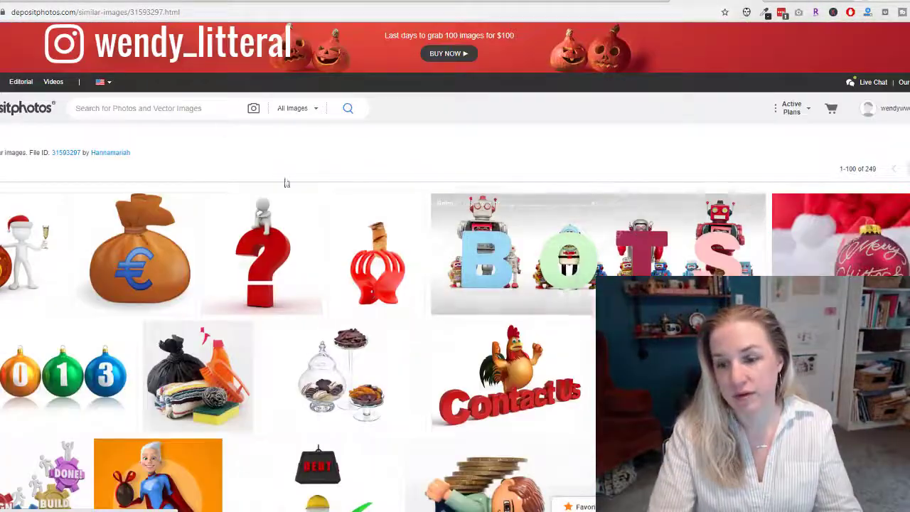
pyautogui.click(218, 107)
pyautogui.write('brange background ha')
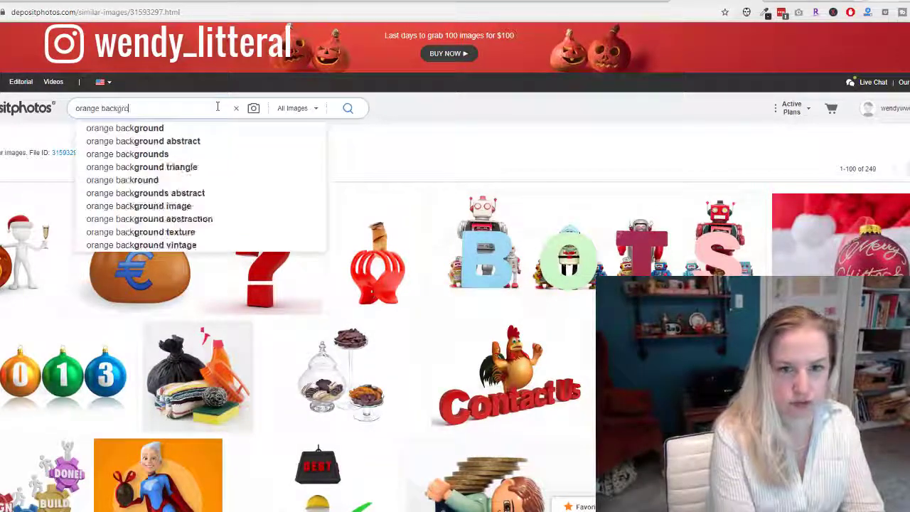
pyautogui.write('lloween')
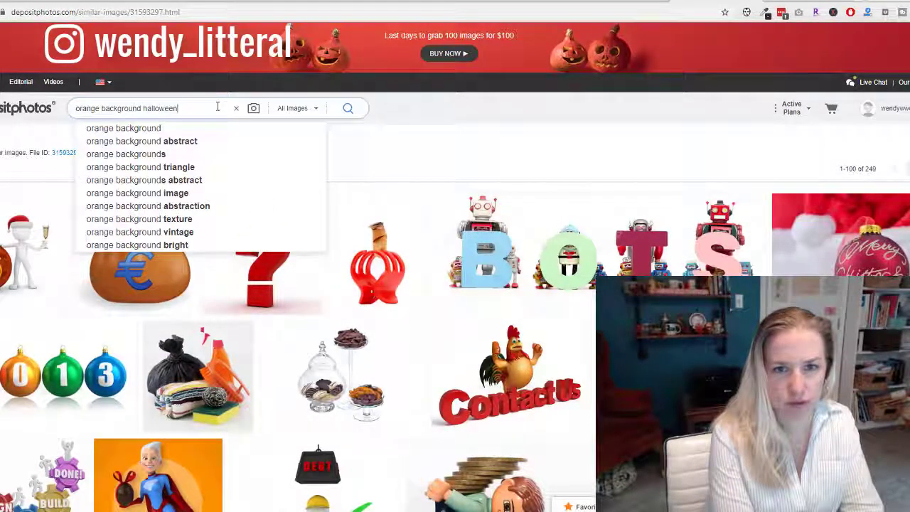
pyautogui.press('Return')
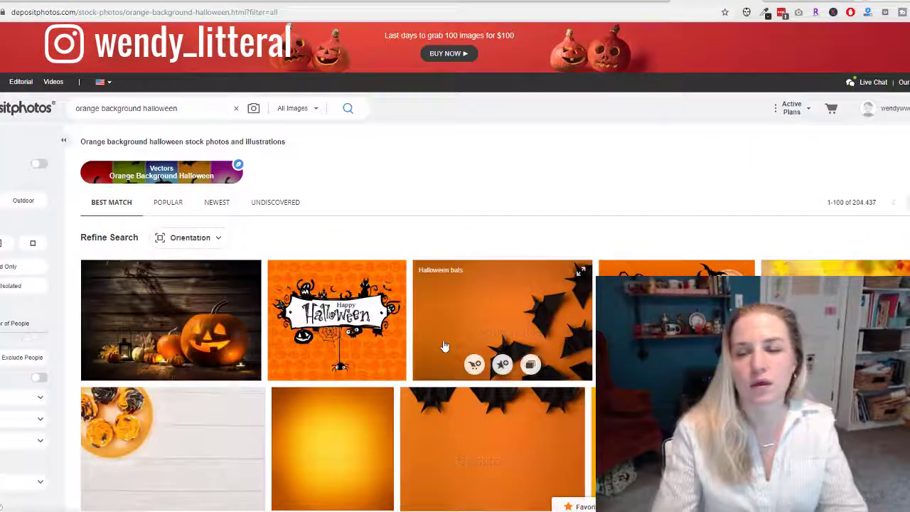
# - Find the orange "Happy Halloween!" pattern with ghosts, cats and pumpkins among the results and download its Vector EPS version
pyautogui.scroll(-2, 460, 288)
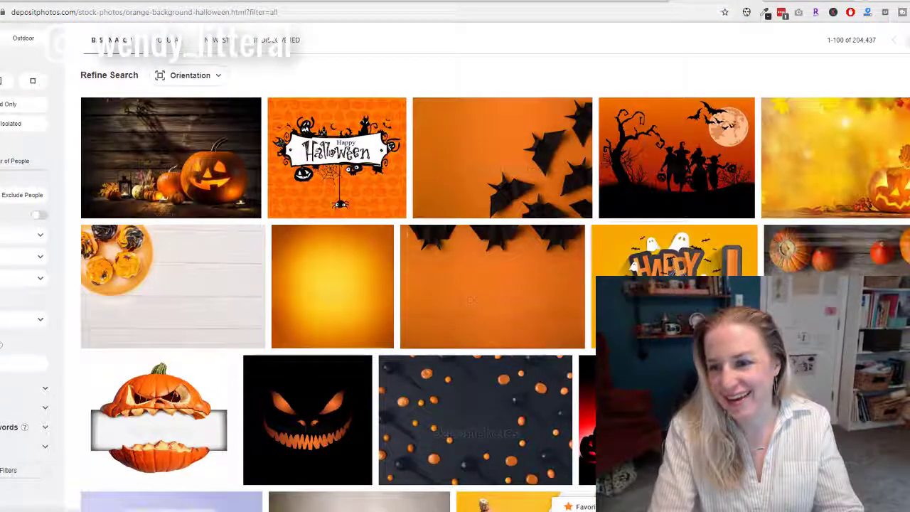
pyautogui.scroll(-1, 432, 393)
pyautogui.scroll(-8, 432, 393)
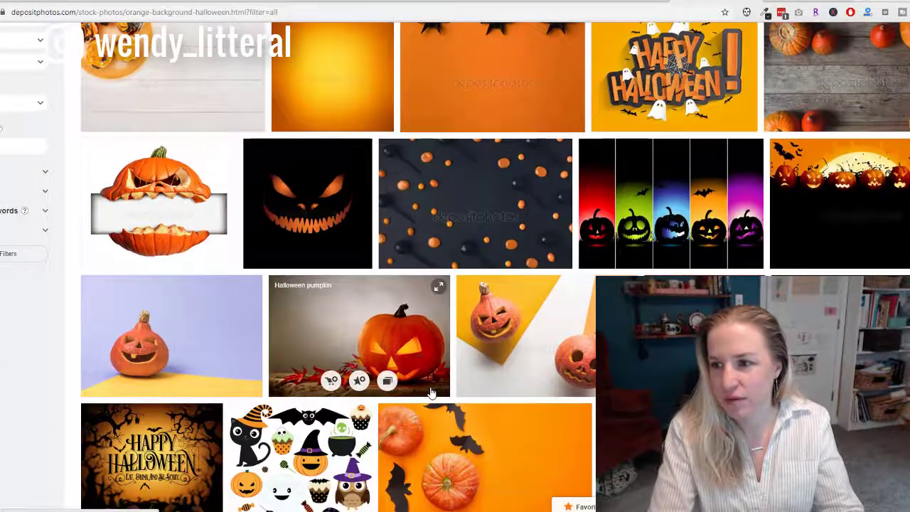
pyautogui.scroll(-3, 488, 357)
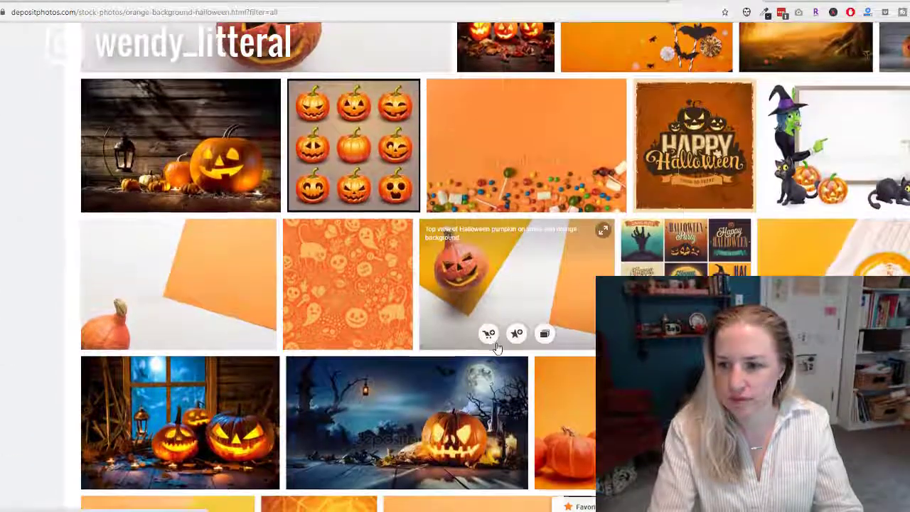
pyautogui.click(332, 151)
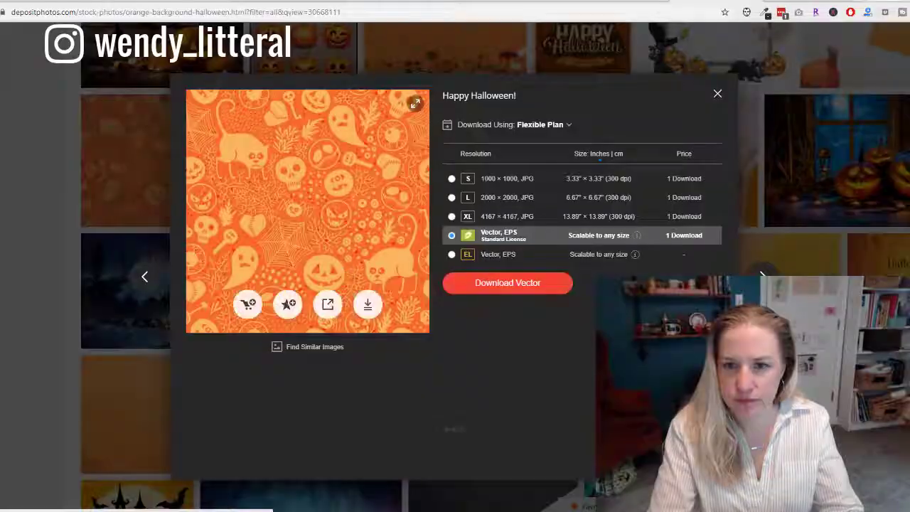
pyautogui.click(524, 287)
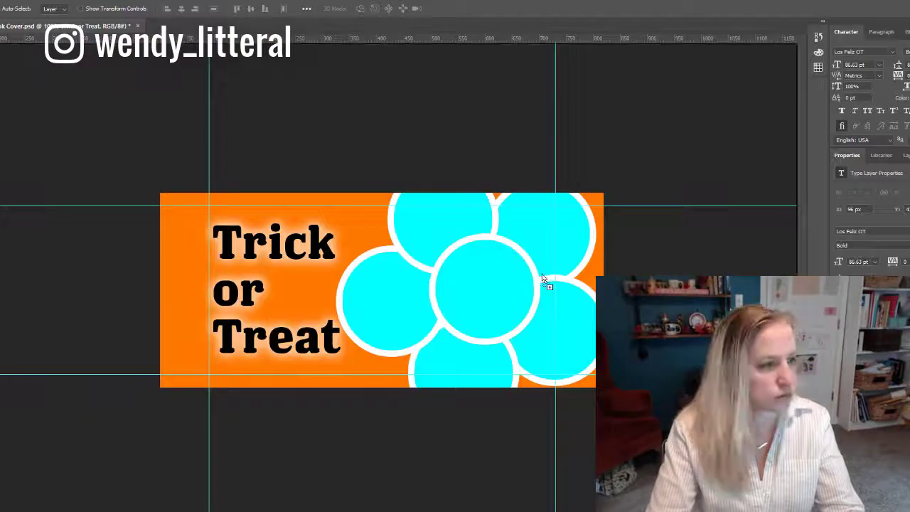
# - Place the Halloween pattern behind the text and circles, scaled to span the cover's width, at 20% opacity, and hide the guides
pyautogui.hotkey('ctrl', 'v')
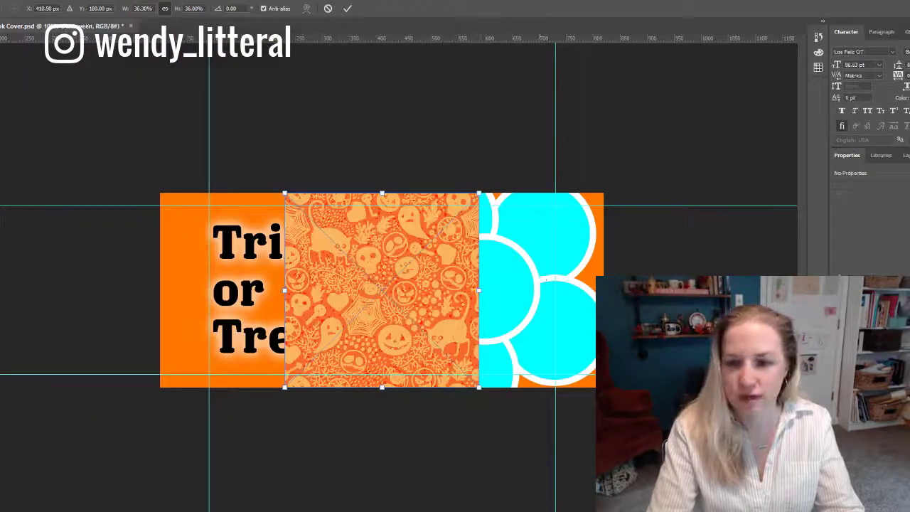
pyautogui.press('Return')
pyautogui.hotkey('ctrl', 'shift', '[')
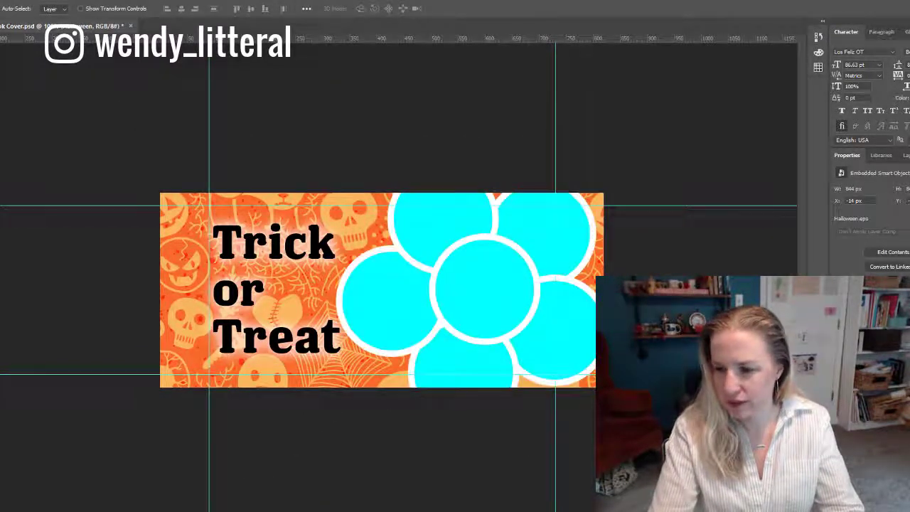
pyautogui.press('2')
pyautogui.hotkey('ctrl', ';')
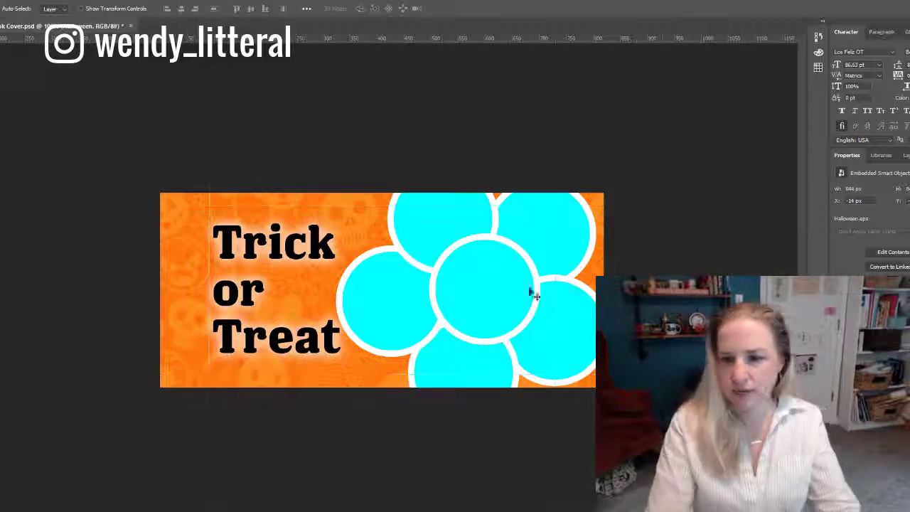
# - Set the word "or" in the "Trick or Treat" text to 36 pt
pyautogui.doubleClick(238, 292)
pyautogui.moveTo(191, 8); pyautogui.dragTo(166, 9)
pyautogui.moveTo(200, 232); pyautogui.dragTo(236, 287)
pyautogui.press('Escape')
pyautogui.doubleClick(229, 294)
pyautogui.click(231, 9)
pyautogui.click(234, 121)
# - Tighten the line spacing of the three-line "Trick or Treat" text and realign the block with the left vertical guide
pyautogui.hotkey('alt', 'Up')
pyautogui.hotkey('alt', 'Up')
pyautogui.hotkey('alt', 'Up')
pyautogui.hotkey('alt', 'Up')
pyautogui.hotkey('alt', 'Up')
pyautogui.hotkey('alt', 'Up')
pyautogui.hotkey('alt', 'Up')
pyautogui.hotkey('alt', 'Up')
pyautogui.hotkey('alt', 'Up')
pyautogui.hotkey('alt', 'Up')
pyautogui.click(321, 122)
pyautogui.moveTo(237, 289); pyautogui.dragTo(235, 254)
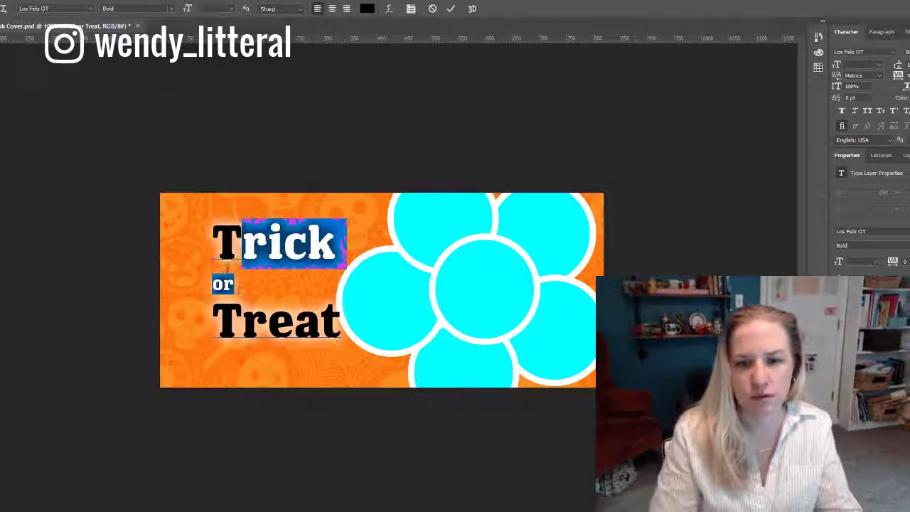
pyautogui.hotkey('alt', 'Up')
pyautogui.hotkey('alt', 'Up')
pyautogui.hotkey('alt', 'Up')
pyautogui.hotkey('ctrl', 'Return')
pyautogui.moveTo(281, 330); pyautogui.dragTo(279, 342)
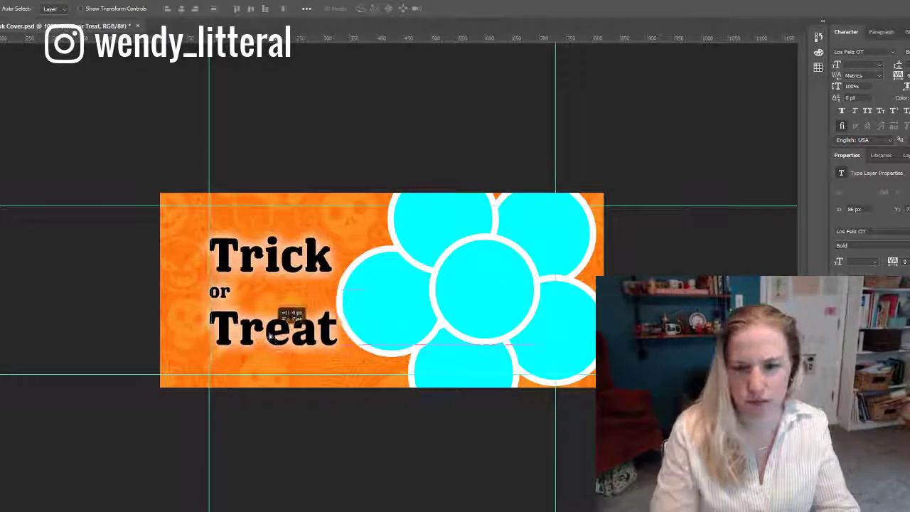
pyautogui.hotkey('ctrl', ';')
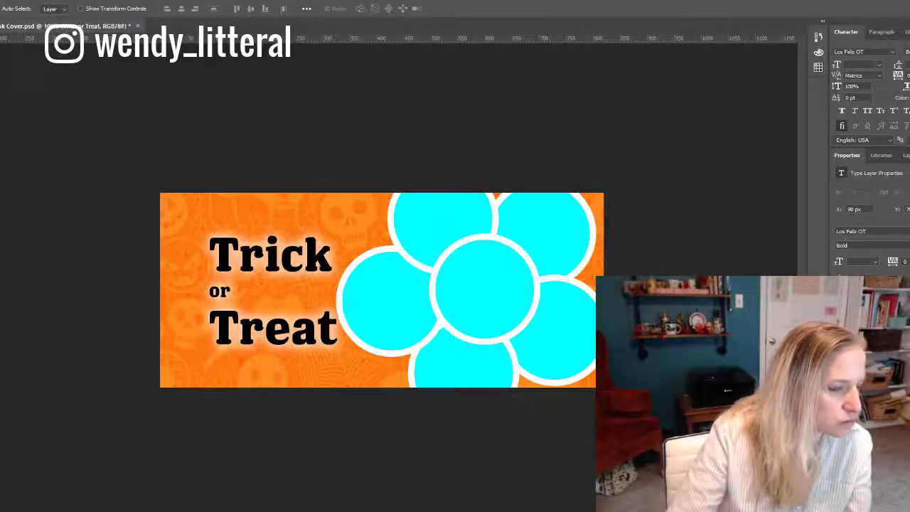
# - Add the CreationDepot logo in black and position it at the cover's lower left, aligned with the left vertical guide
pyautogui.moveTo(378, 301); pyautogui.dragTo(507, 373)
pyautogui.press('Return')
pyautogui.hotkey('ctrl', ';')
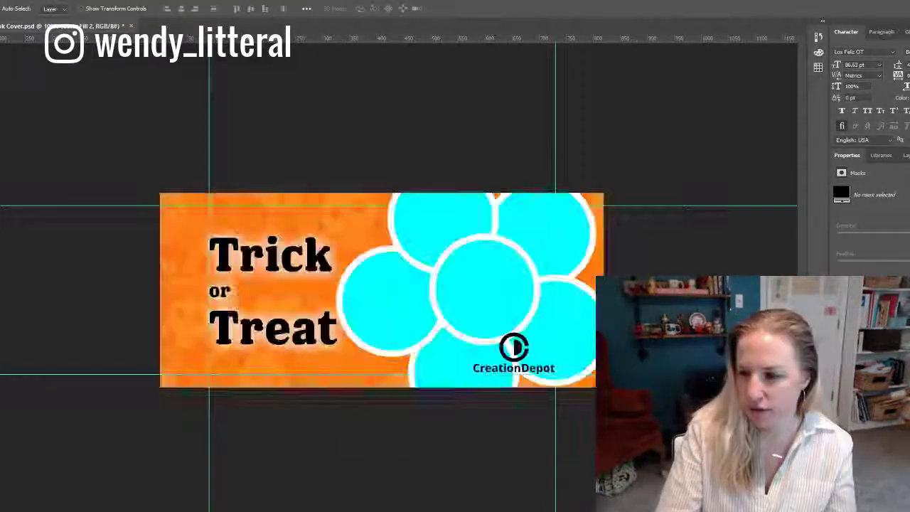
pyautogui.moveTo(449, 363); pyautogui.dragTo(185, 359)
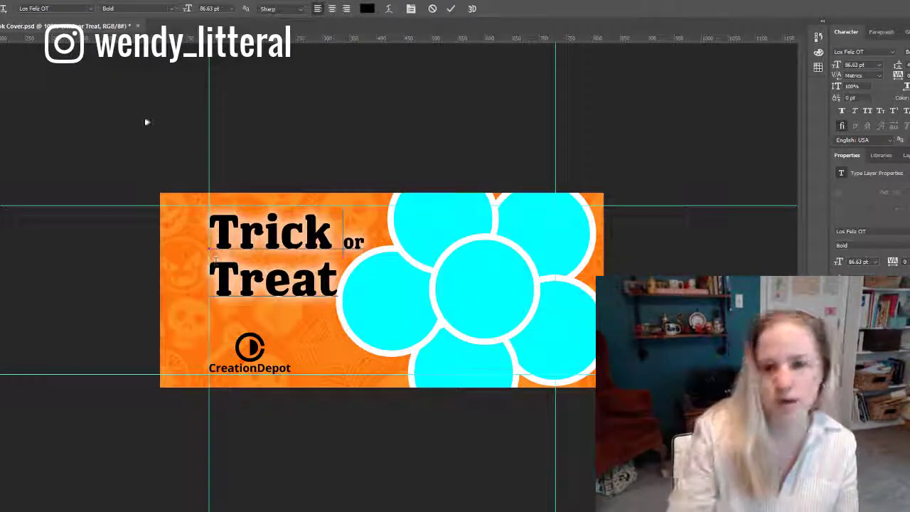
# - Rearrange the text on two lines with "or" beside "Trick", and shrink the CreationDepot logo slightly beneath it along the left guide
pyautogui.moveTo(265, 296); pyautogui.dragTo(277, 338)
pyautogui.click(252, 350)
pyautogui.hotkey('ctrl', 't')
pyautogui.press('Return')
pyautogui.moveTo(249, 353)
pyautogui.mouseDown()
pyautogui.moveTo(276, 346)
pyautogui.moveTo(243, 353)
pyautogui.mouseUp()
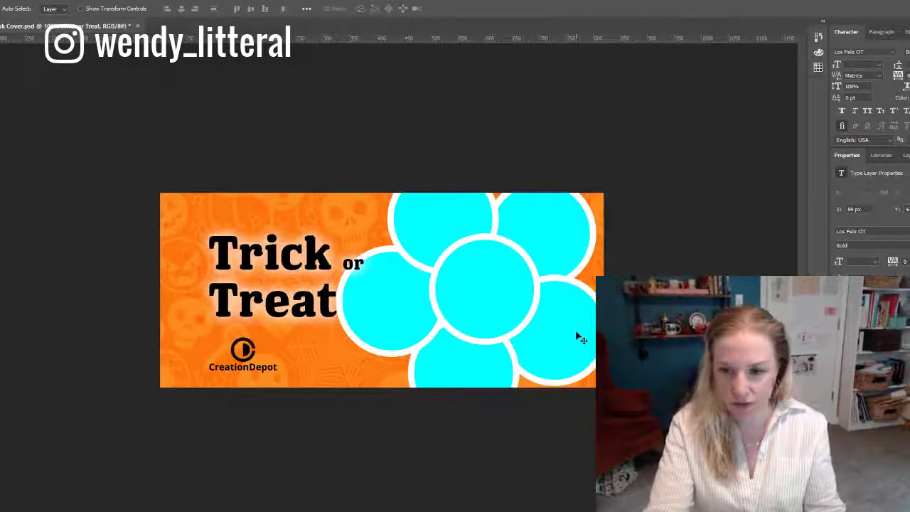
# - Nudge the lower-right and upper-right circles slightly outward from the central circle
pyautogui.moveTo(578, 339); pyautogui.dragTo(583, 338)
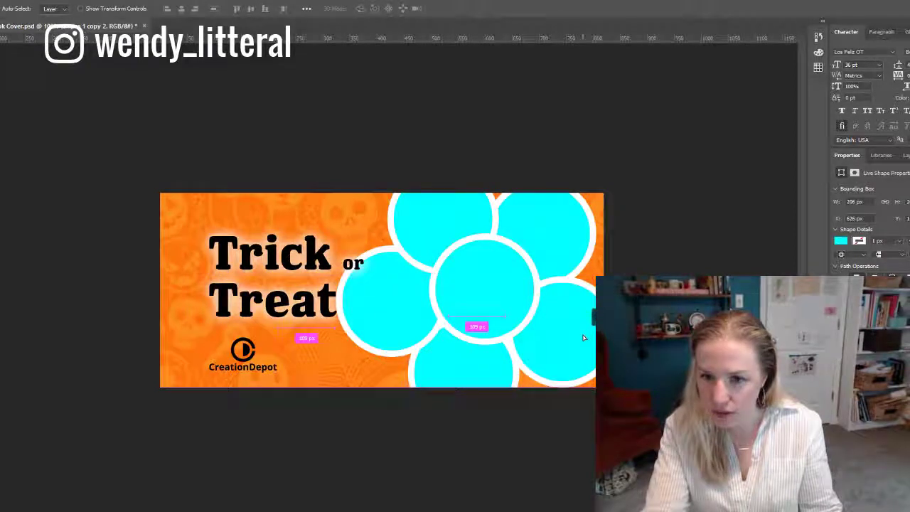
pyautogui.moveTo(567, 225); pyautogui.dragTo(573, 221)
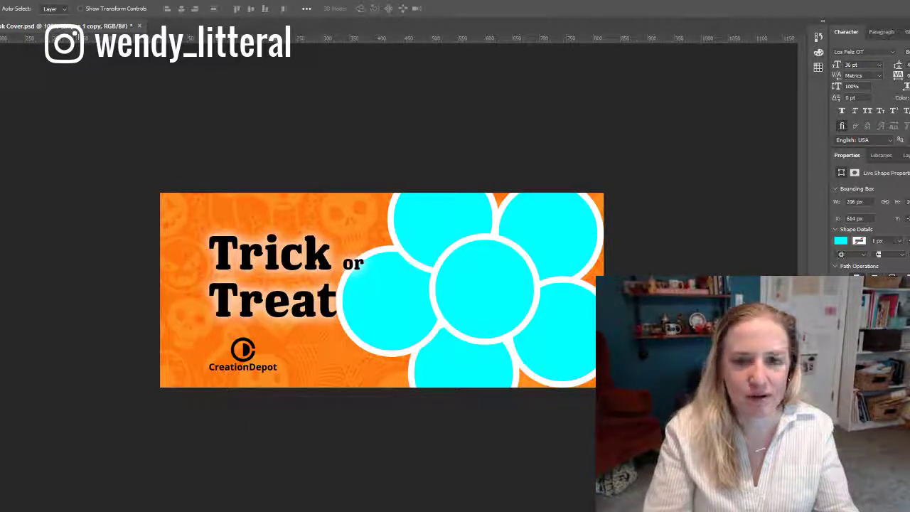
# - Close the Creation Depot Logo folder, place the painted-skull-face photo above the circles in the cover, and enlarge it
pyautogui.moveTo(107, 510)
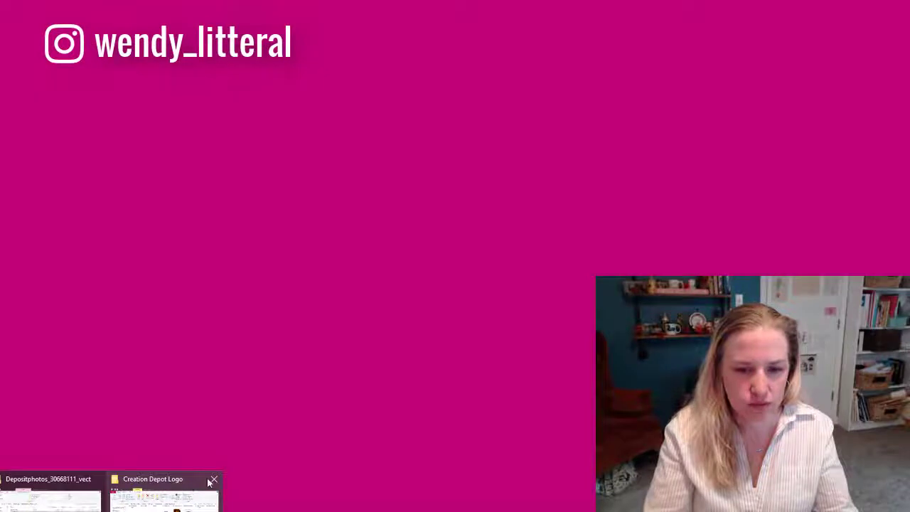
pyautogui.click(212, 479)
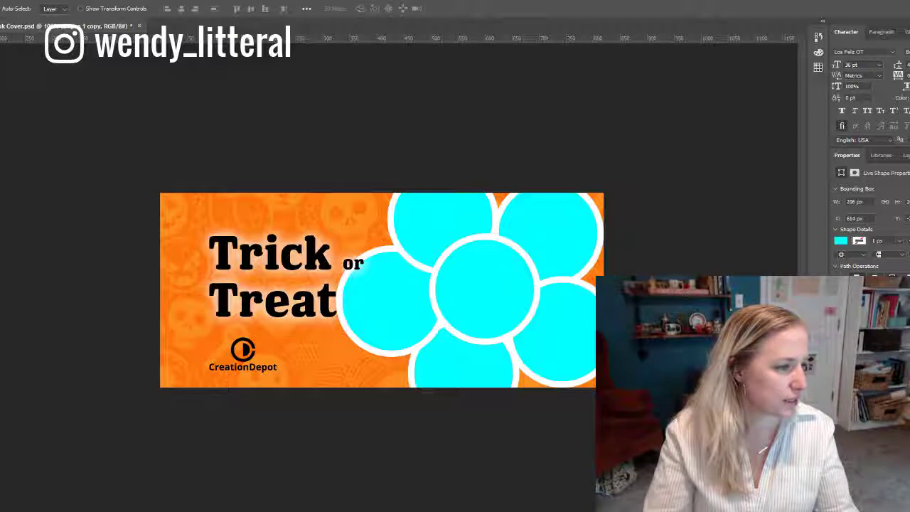
pyautogui.moveTo(909, 295); pyautogui.dragTo(500, 295)
pyautogui.press('Return')
pyautogui.hotkey('ctrl', ']')
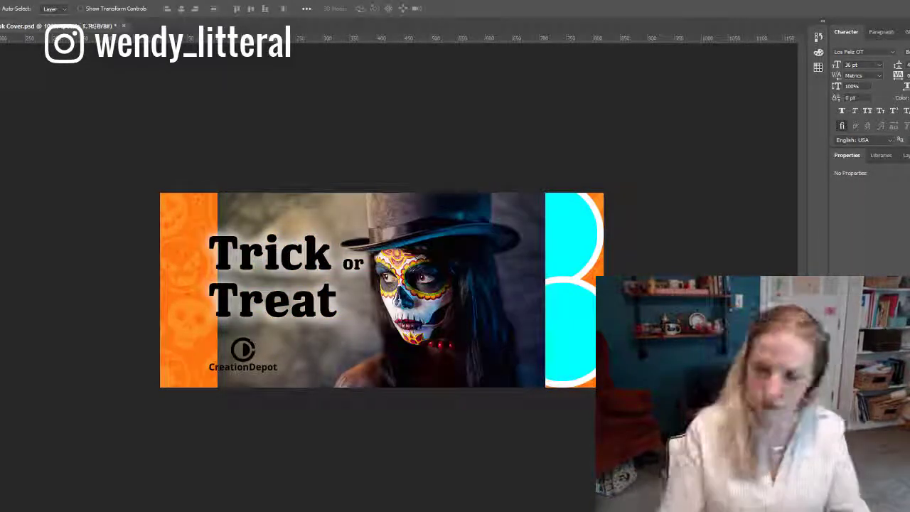
pyautogui.hotkey('ctrl', 't')
pyautogui.moveTo(546, 386); pyautogui.dragTo(602, 417)
pyautogui.moveTo(215, 197); pyautogui.dragTo(142, 166)
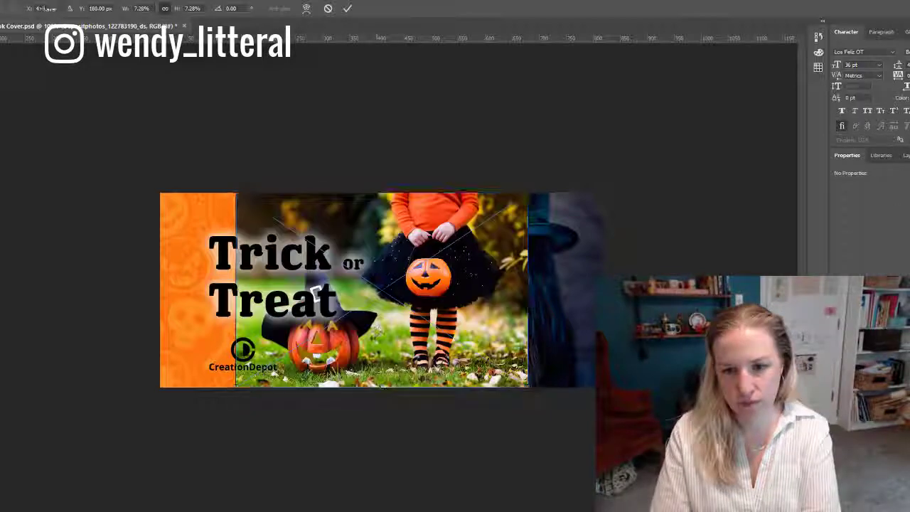
# - Place the jack-o'-lantern and striped-stockings photo, hide the other placed photos, and move it up and right over the circles
pyautogui.press('Return')
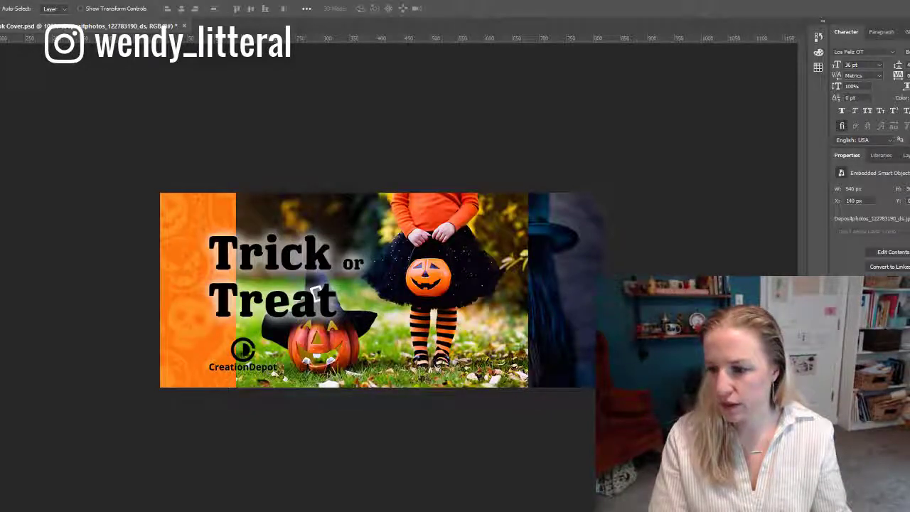
pyautogui.press('Delete')
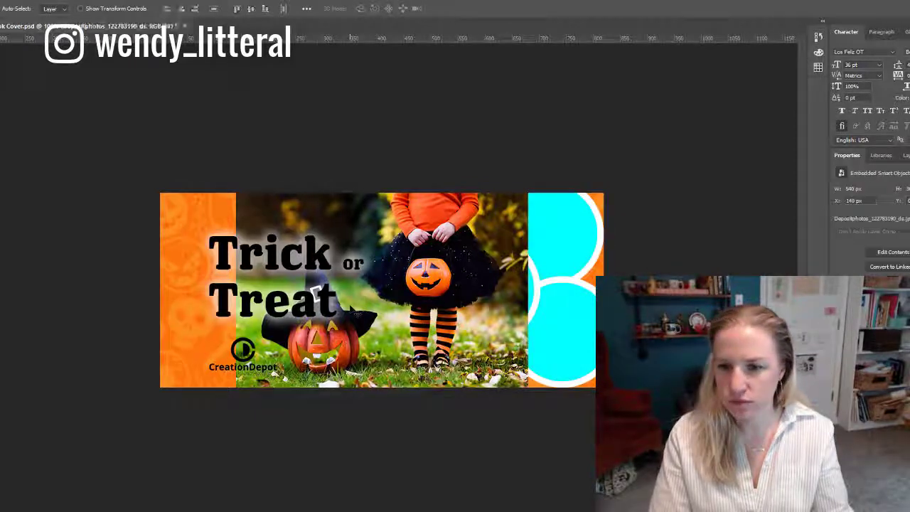
pyautogui.moveTo(454, 327); pyautogui.dragTo(447, 301)
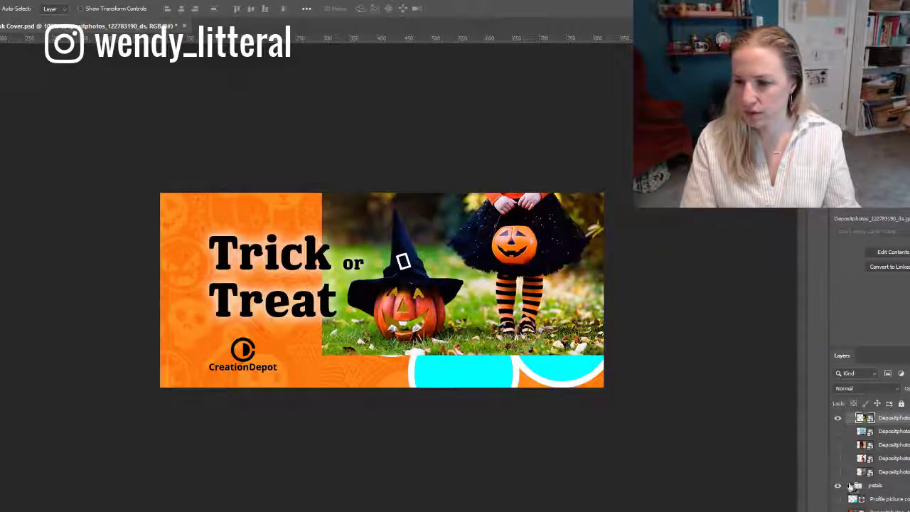
# - Expand the "petals" group and load the central circle's outline as a selection
pyautogui.click(849, 485)
pyautogui.scroll(-1, 870, 462)
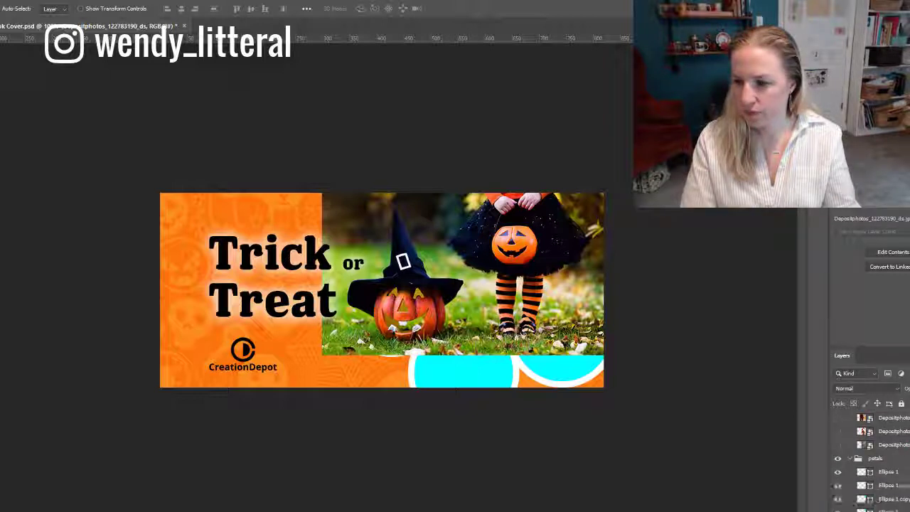
pyautogui.keyDown('ctrl'); pyautogui.click(861, 473); pyautogui.keyUp('ctrl')
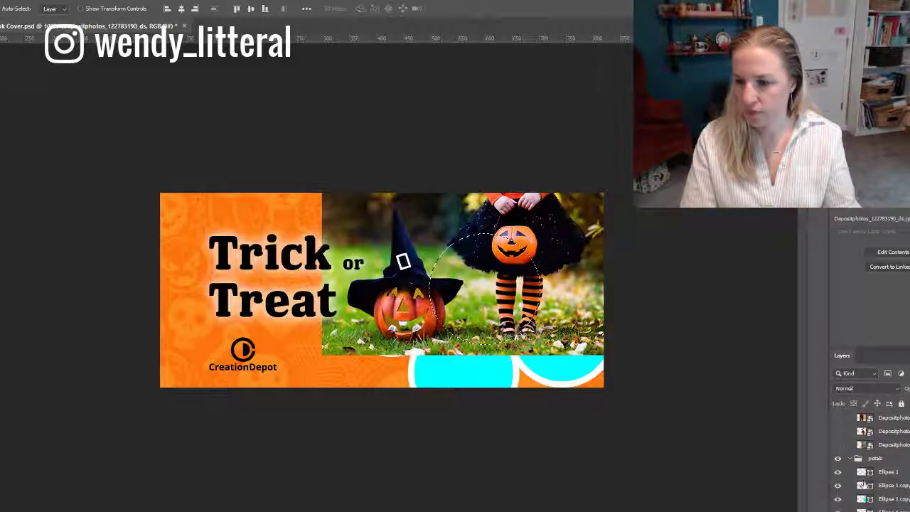
# - Mask the jack-o'-lantern and striped-stockings photo to the leftmost circle using that circle's outline as the selection
pyautogui.keyDown('ctrl'); pyautogui.click(862, 498); pyautogui.keyUp('ctrl')
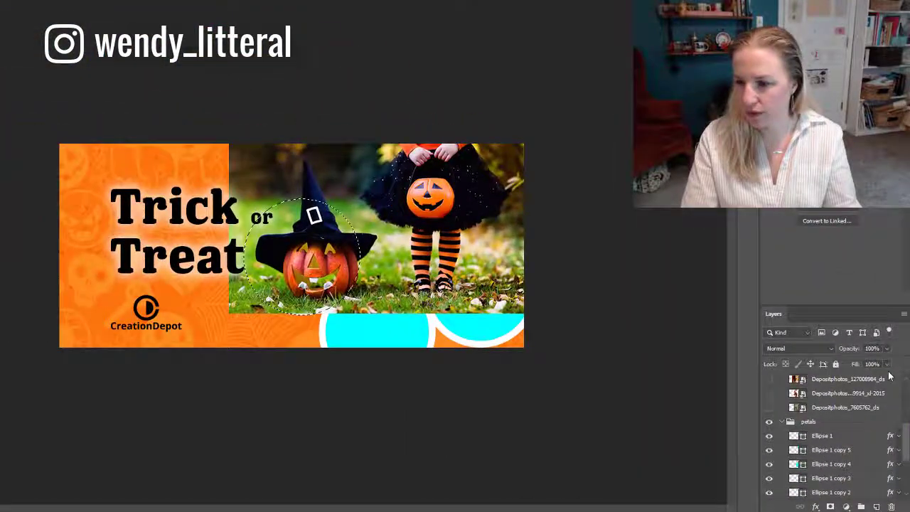
pyautogui.scroll(2, 874, 398)
pyautogui.click(843, 406)
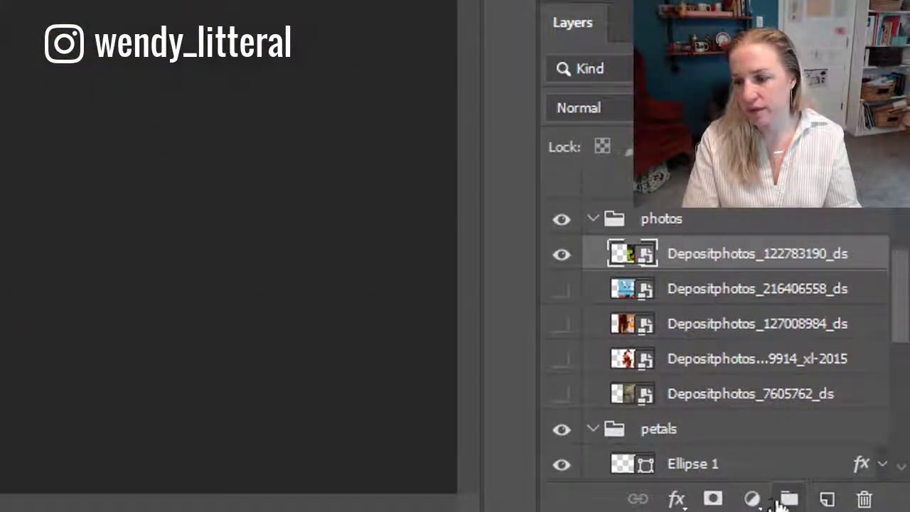
pyautogui.click(712, 499)
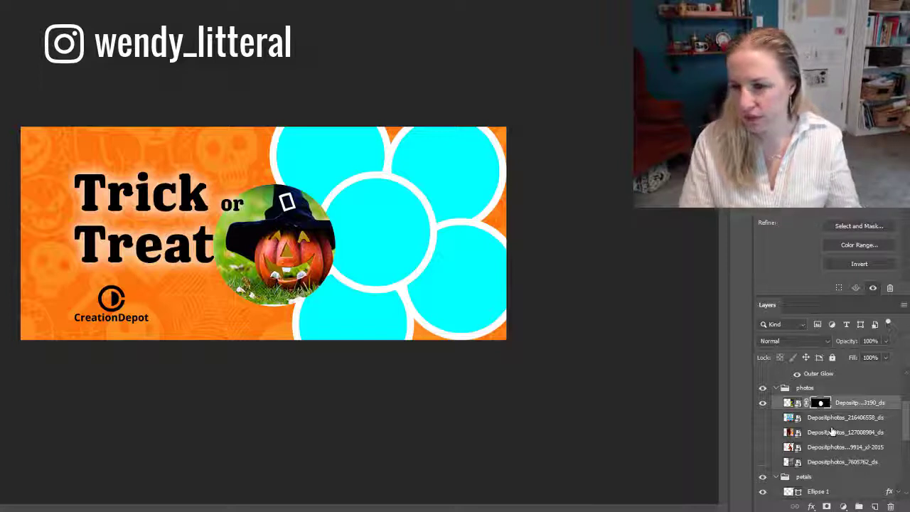
# - Duplicate the jack-o'-lantern and striped-stockings photo without its mask and mask the copy to the upper-right circle
pyautogui.click(843, 421)
pyautogui.scroll(-6, 843, 425)
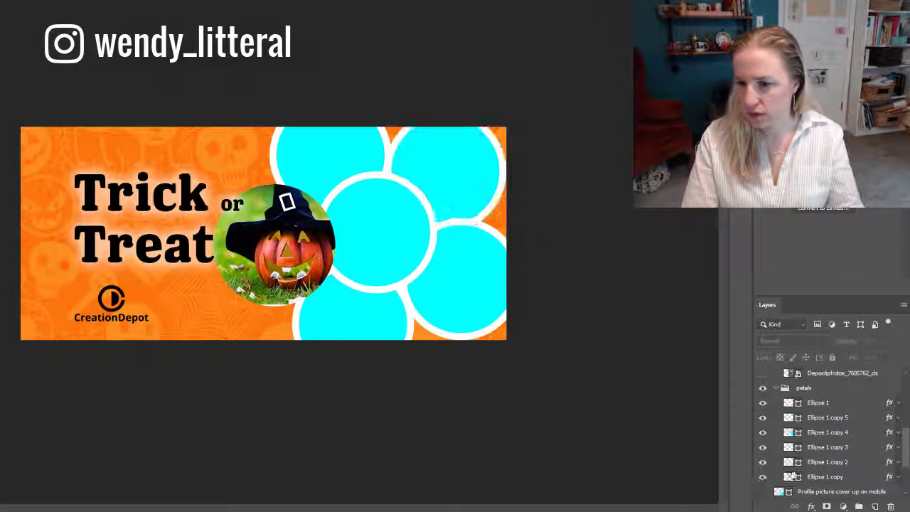
pyautogui.scroll(7, 827, 427)
pyautogui.keyDown('alt'); pyautogui.moveTo(842, 417); pyautogui.dragTo(890, 506); pyautogui.keyUp('alt')
pyautogui.click(890, 505)
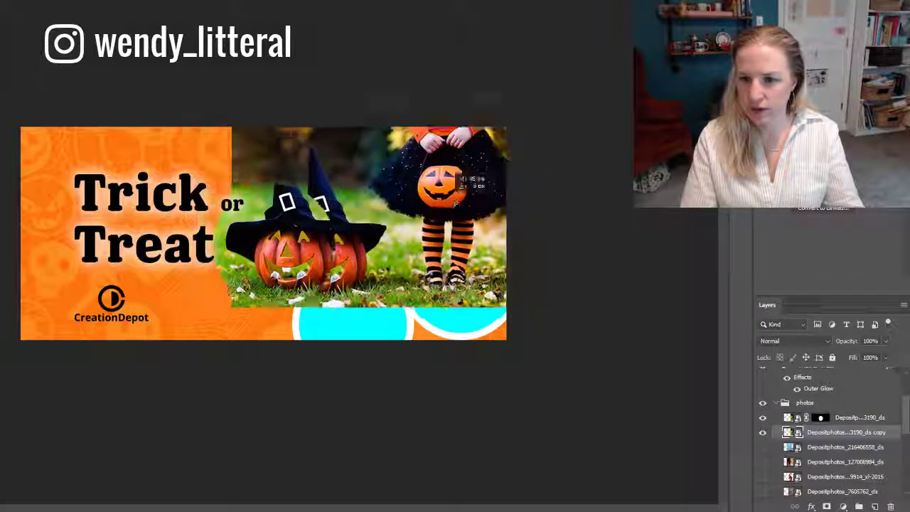
pyautogui.scroll(-3, 831, 434)
pyautogui.scroll(2, 832, 434)
pyautogui.click(826, 506)
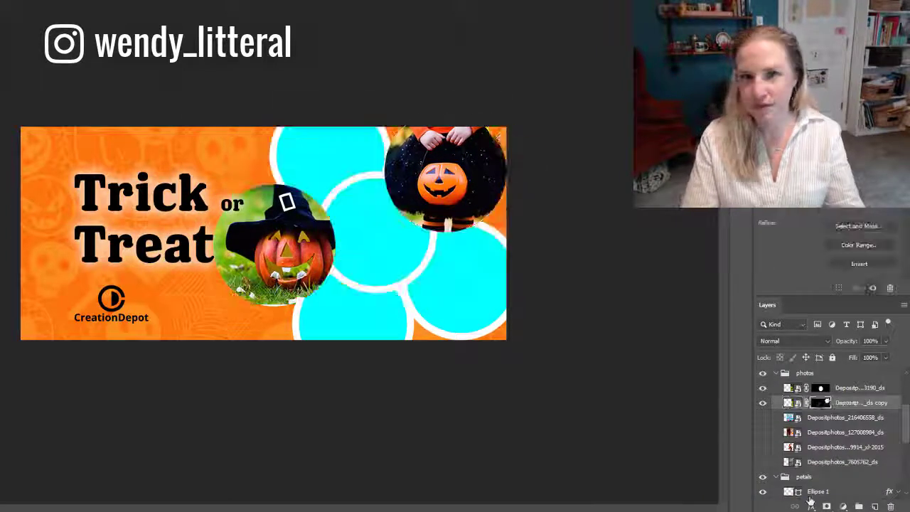
# - Show the Halloween cookies photo, move the ghost cookie over the upper-left circle, and mask the photo to that circle
pyautogui.click(821, 417)
pyautogui.click(762, 418)
pyautogui.hotkey('ctrl', 't')
pyautogui.moveTo(213, 223); pyautogui.dragTo(402, 240)
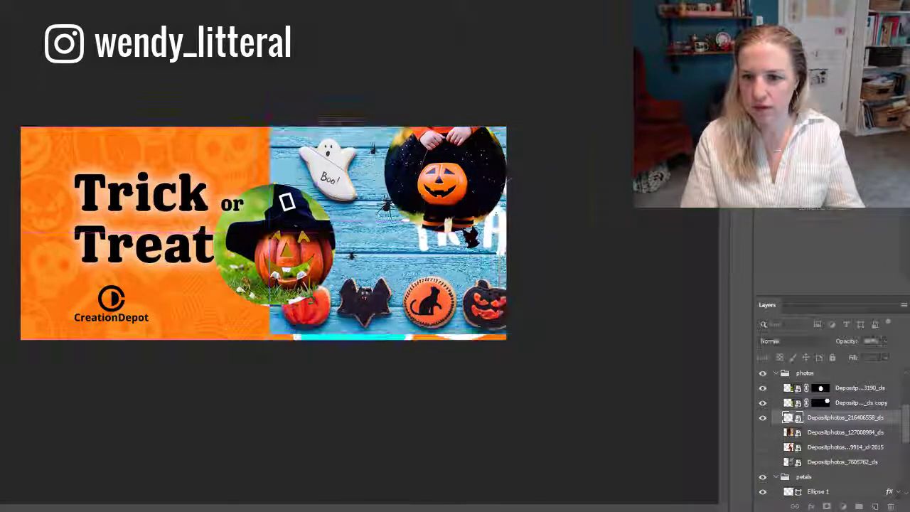
pyautogui.scroll(-3, 788, 448)
pyautogui.keyDown('ctrl'); pyautogui.click(788, 447); pyautogui.keyUp('ctrl')
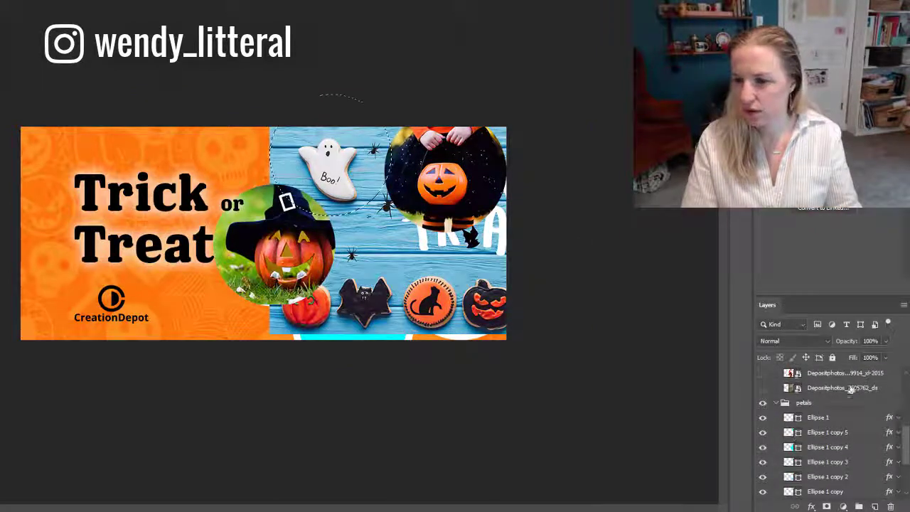
pyautogui.click(826, 505)
# - Show the ghost-costumed dog photo, move it over the central circle, and mask it to that circle
pyautogui.click(762, 388)
pyautogui.click(846, 389)
pyautogui.moveTo(197, 131); pyautogui.dragTo(304, 161)
pyautogui.scroll(-3, 781, 458)
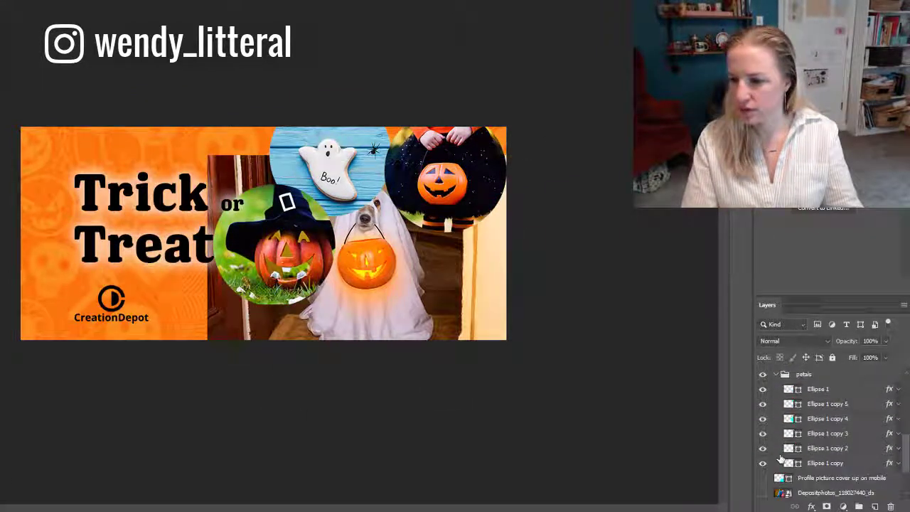
pyautogui.keyDown('ctrl'); pyautogui.click(788, 390); pyautogui.keyUp('ctrl')
pyautogui.click(826, 505)
# - Unlink the ghost-dog photo from its mask, reposition it within the central circle, and raise its layer to the top of the photos group
pyautogui.click(790, 375)
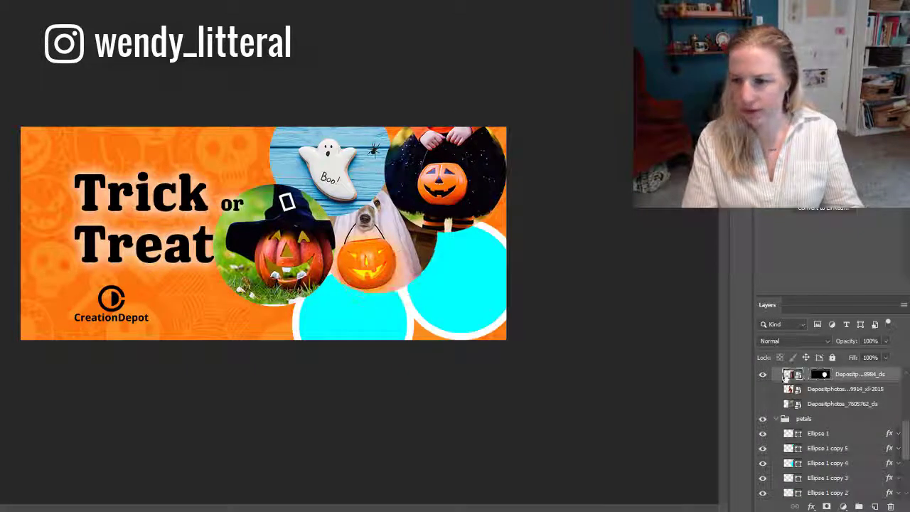
pyautogui.moveTo(389, 240); pyautogui.dragTo(397, 240)
pyautogui.scroll(2, 860, 427)
pyautogui.moveTo(858, 433); pyautogui.dragTo(841, 381)
# - Show the puppy-in-hat photo, shrink and move it over the lower-right circle, and mask it to that circle
pyautogui.click(839, 448)
pyautogui.click(762, 448)
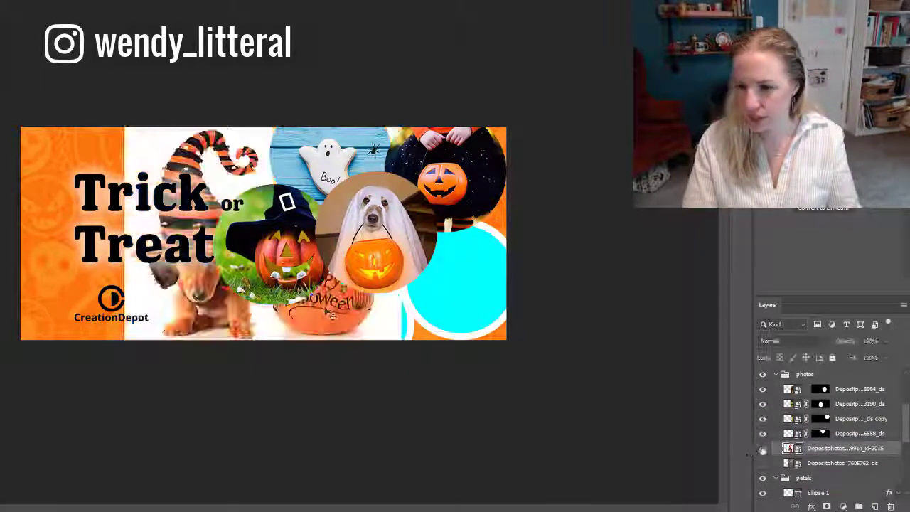
pyautogui.moveTo(319, 345); pyautogui.dragTo(496, 370)
pyautogui.hotkey('ctrl', 't')
pyautogui.moveTo(540, 153); pyautogui.dragTo(590, 135)
pyautogui.press('Return')
pyautogui.scroll(-3, 793, 455)
pyautogui.keyDown('ctrl'); pyautogui.click(792, 479); pyautogui.keyUp('ctrl')
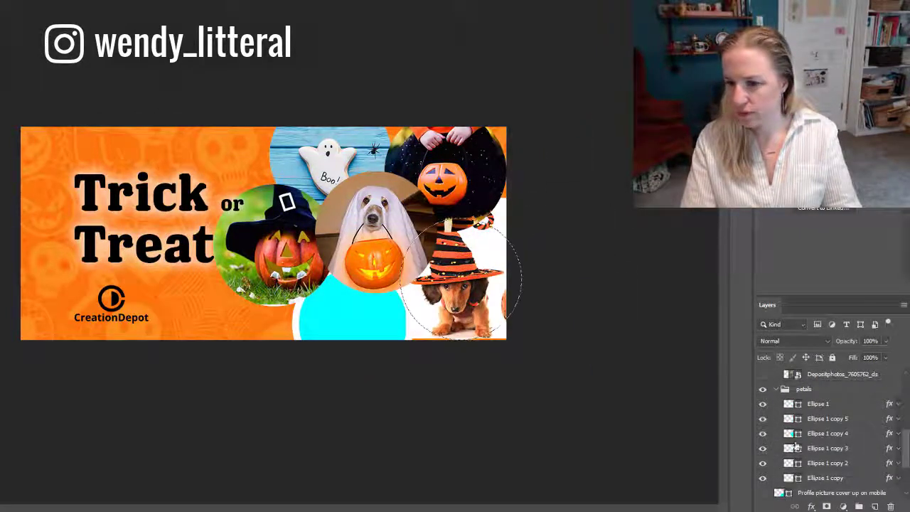
pyautogui.click(826, 507)
# - Show the painted-skull-face photo, shrink it, and position the face over the bottom circle
pyautogui.scroll(2, 825, 378)
pyautogui.click(763, 419)
pyautogui.click(818, 418)
pyautogui.moveTo(340, 327); pyautogui.dragTo(340, 327)
pyautogui.hotkey('ctrl', 't')
pyautogui.moveTo(96, 157); pyautogui.dragTo(252, 250)
pyautogui.moveTo(383, 313); pyautogui.dragTo(343, 306)
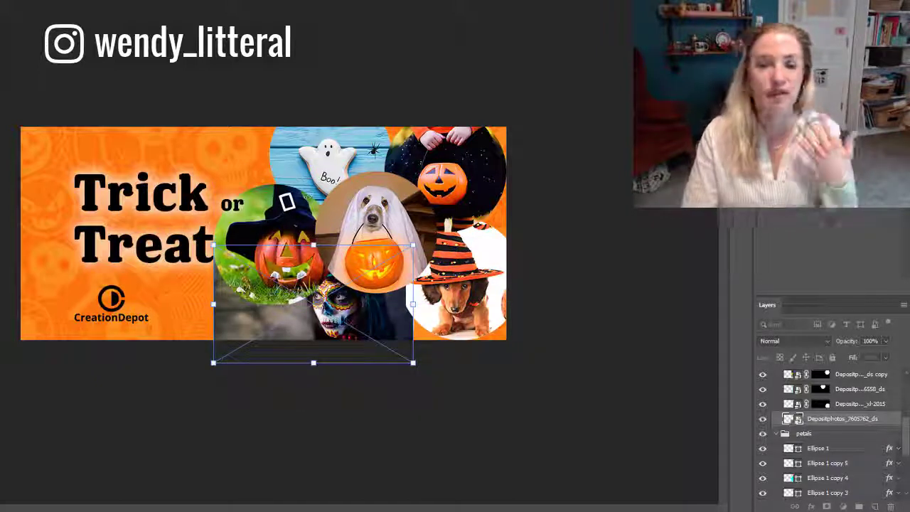
pyautogui.press('Return')
# - Mask the painted-skull-face photo to the bottom circle using that circle's outline as the selection
pyautogui.scroll(-3, 824, 426)
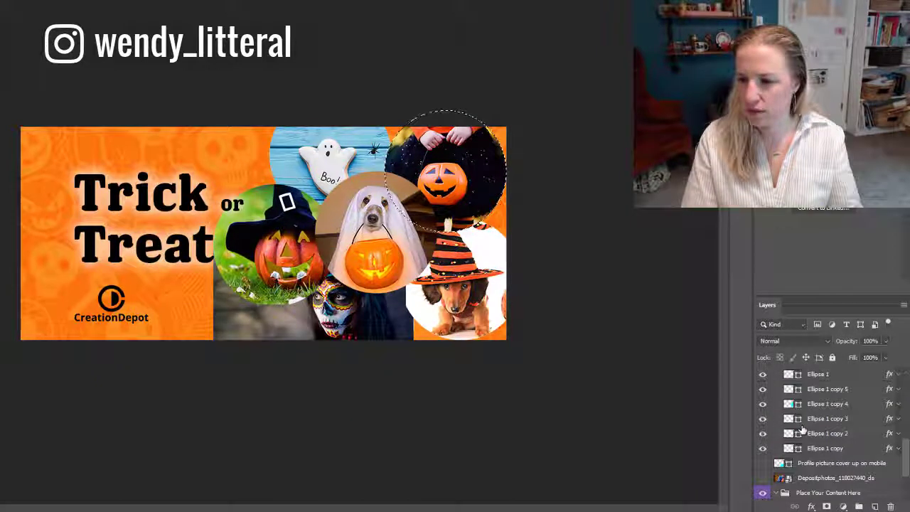
pyautogui.keyDown('shift'); pyautogui.click(802, 433); pyautogui.keyUp('shift')
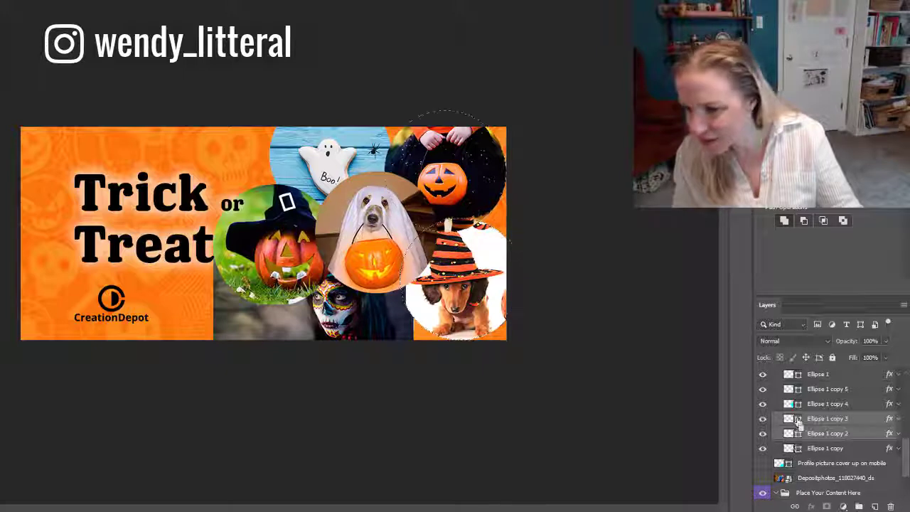
pyautogui.scroll(2, 829, 441)
pyautogui.scroll(-1, 810, 441)
pyautogui.click(796, 376)
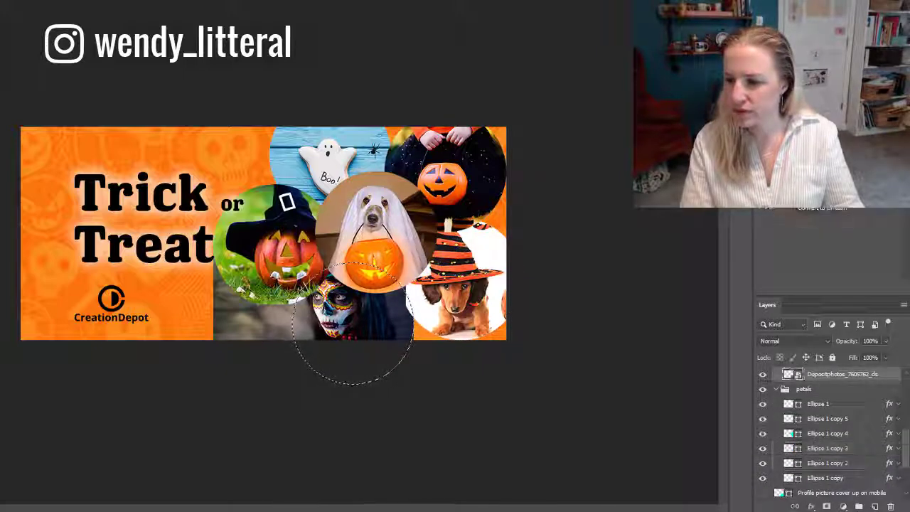
pyautogui.click(825, 505)
# - Unlink the skull-face photo from its mask and shift it right, and shift the witch-hat jack-o'-lantern photo slightly left within its circle
pyautogui.click(806, 374)
pyautogui.click(789, 374)
pyautogui.moveTo(366, 317)
pyautogui.mouseDown()
pyautogui.moveTo(386, 320)
pyautogui.moveTo(380, 313)
pyautogui.mouseUp()
pyautogui.click(318, 287)
pyautogui.moveTo(294, 251); pyautogui.dragTo(283, 253)
pyautogui.click(349, 151)
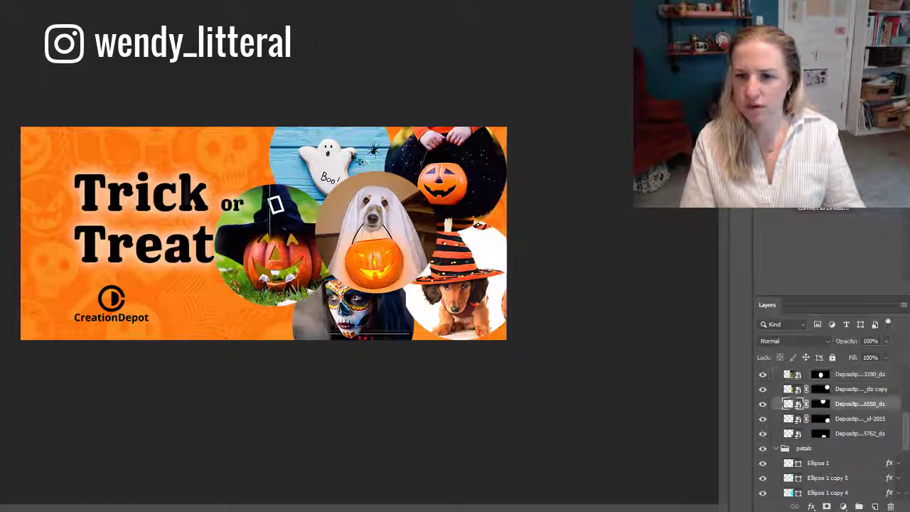
# - Reposition the ghost cookie, ghost dog and pumpkin bucket photos slightly up and left inside their circular masks
pyautogui.click(806, 389)
pyautogui.moveTo(338, 162); pyautogui.dragTo(331, 152)
pyautogui.moveTo(375, 234); pyautogui.dragTo(373, 230)
pyautogui.moveTo(453, 172); pyautogui.dragTo(450, 168)
pyautogui.click(455, 242)
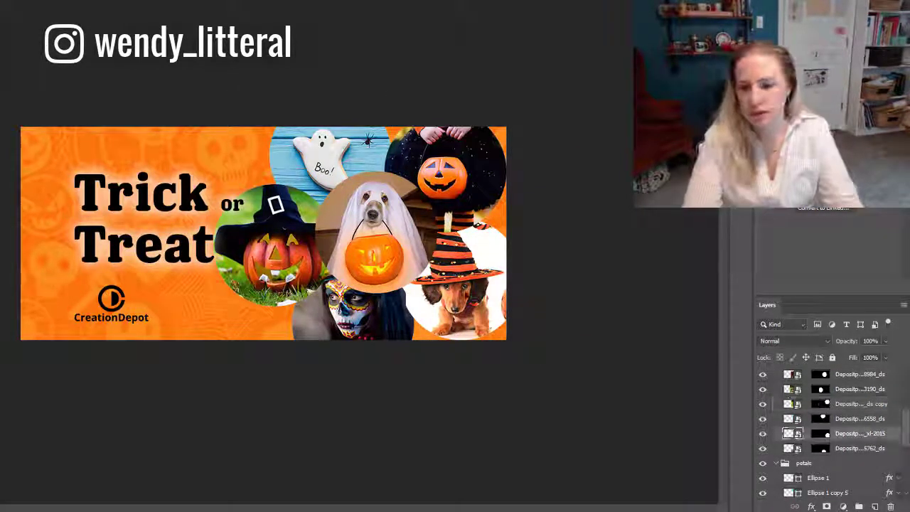
pyautogui.click(806, 374)
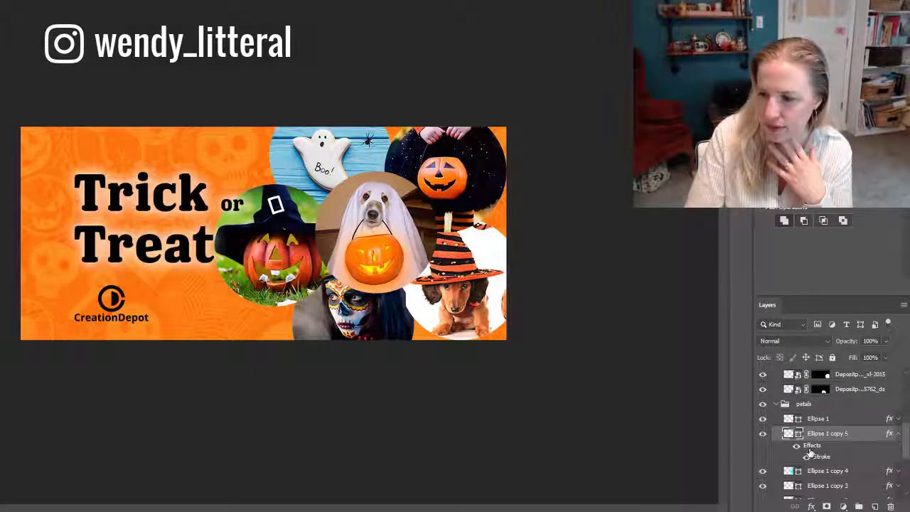
# - Copy the white stroke effect from the petal circle to the skull-face photo and collapse the petals group
pyautogui.moveTo(809, 453)
pyautogui.mouseDown()
pyautogui.moveTo(845, 402)
pyautogui.moveTo(840, 391)
pyautogui.mouseUp()
pyautogui.click(777, 427)
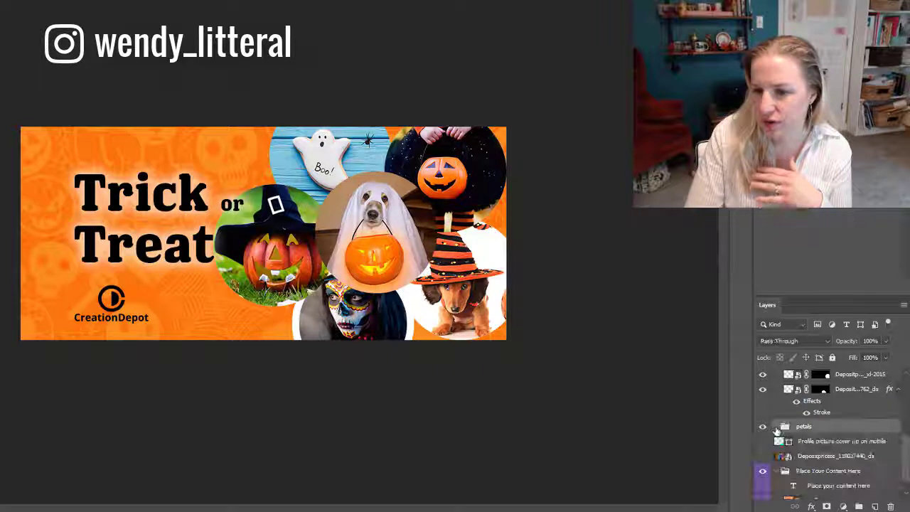
pyautogui.scroll(1, 851, 412)
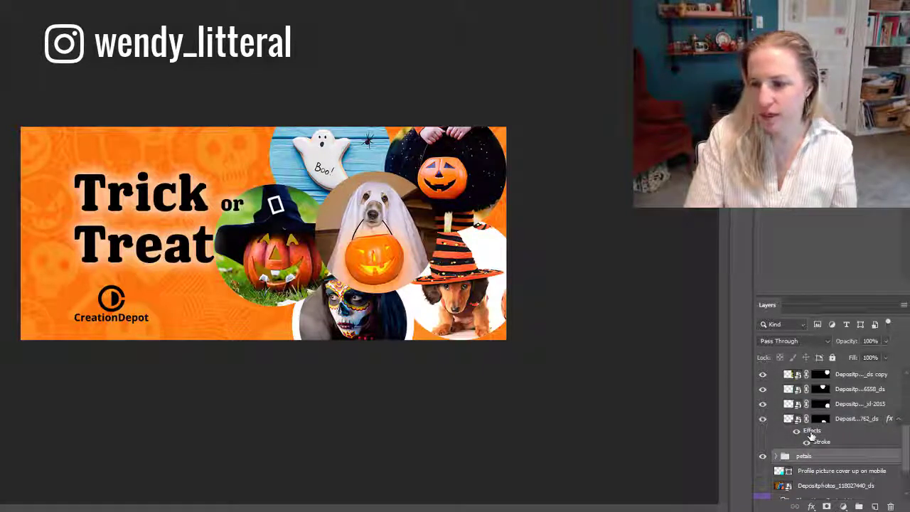
# - Copy the skull-face photo's white stroke effect to the puppy photo in the lower-right circle
pyautogui.click(811, 434)
pyautogui.moveTo(821, 430); pyautogui.dragTo(830, 411)
pyautogui.click(834, 405)
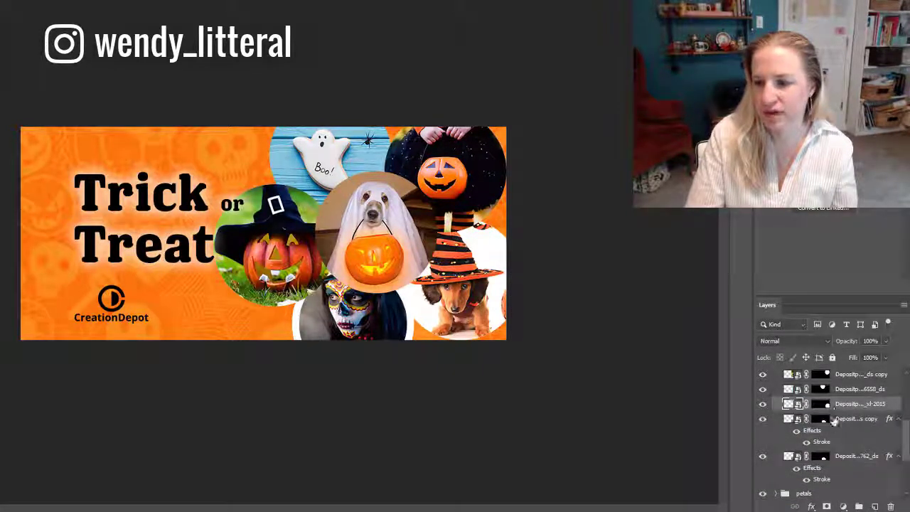
pyautogui.click(825, 418)
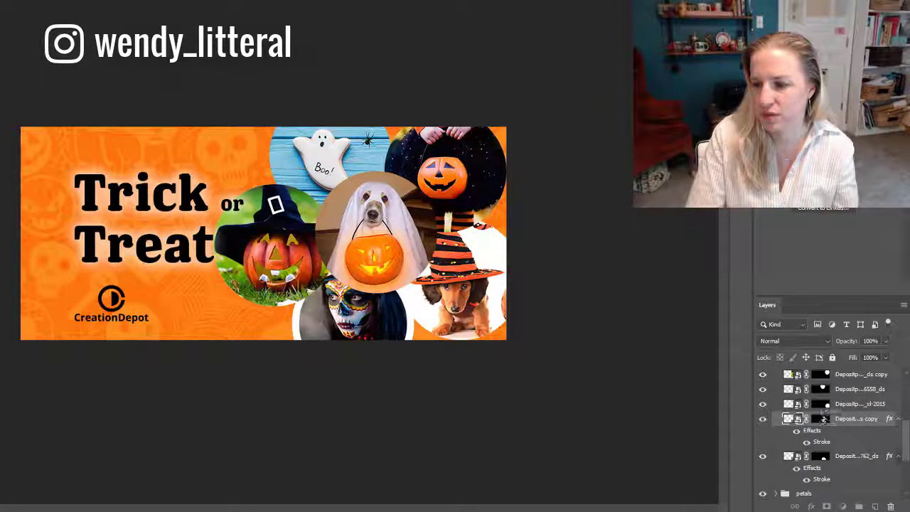
pyautogui.moveTo(825, 413); pyautogui.dragTo(822, 396)
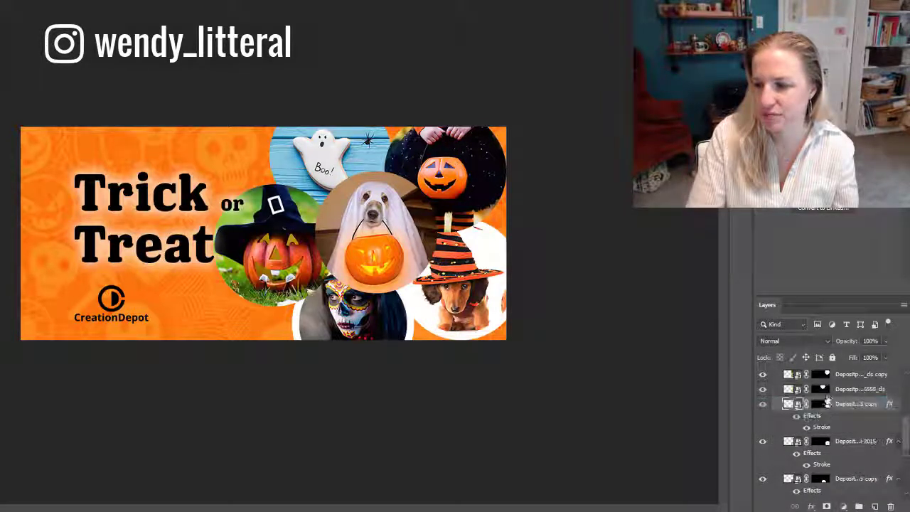
# - Copy the white stroke effect to the ghost cookie, pumpkin bucket, witch-hat jack-o'-lantern and ghost-dog photos
pyautogui.scroll(1, 859, 419)
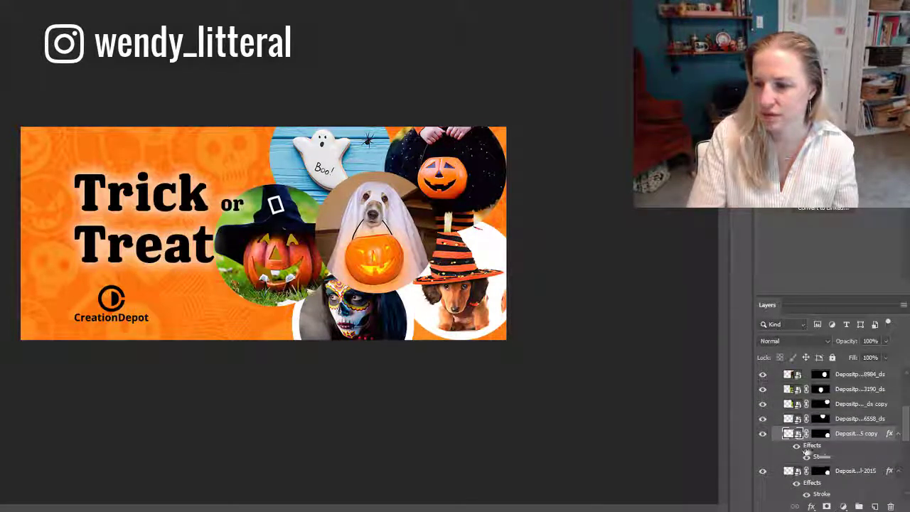
pyautogui.moveTo(825, 434); pyautogui.dragTo(840, 404)
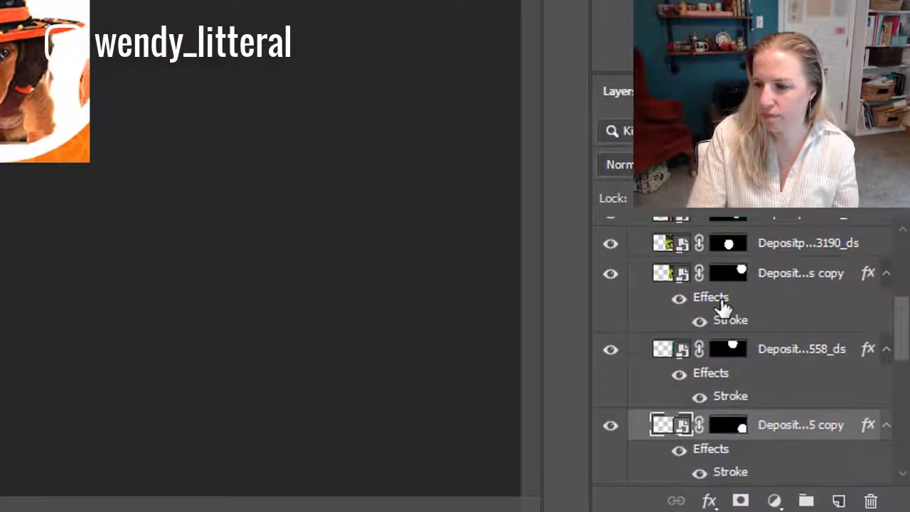
pyautogui.scroll(2, 818, 434)
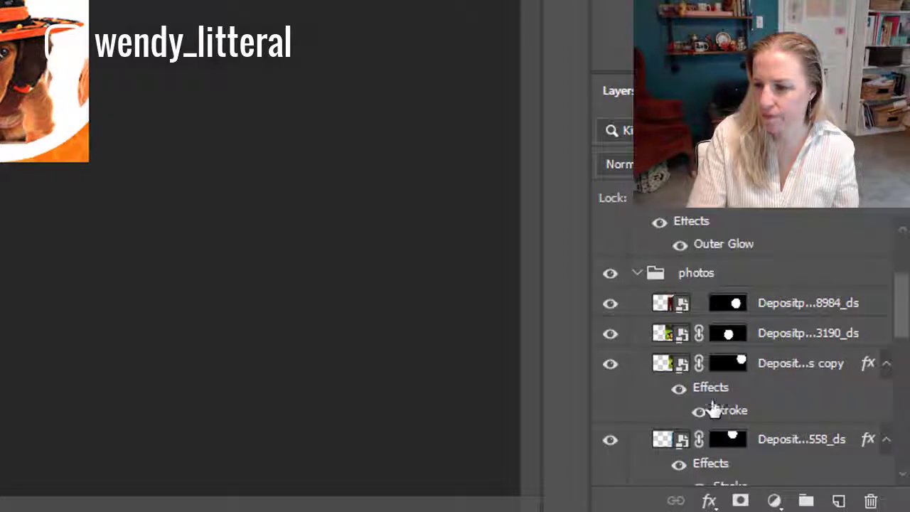
pyautogui.moveTo(713, 409)
pyautogui.mouseDown()
pyautogui.moveTo(764, 380)
pyautogui.moveTo(757, 331)
pyautogui.mouseUp()
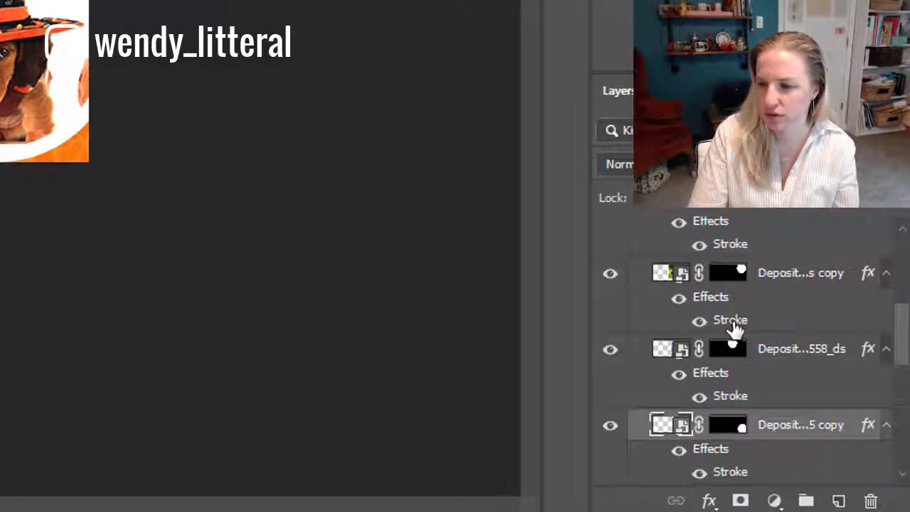
pyautogui.scroll(5, 744, 276)
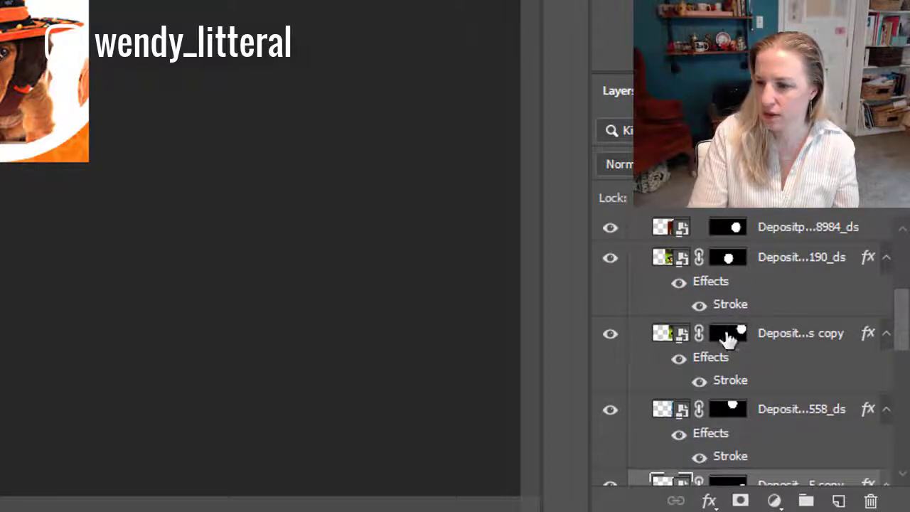
pyautogui.moveTo(714, 384); pyautogui.dragTo(771, 318)
pyautogui.scroll(-4, 771, 318)
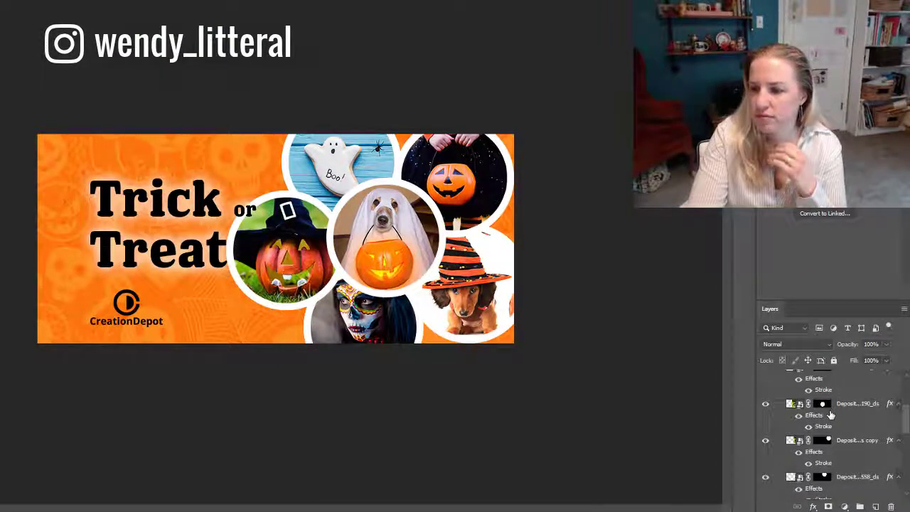
pyautogui.scroll(2, 824, 423)
pyautogui.click(828, 410)
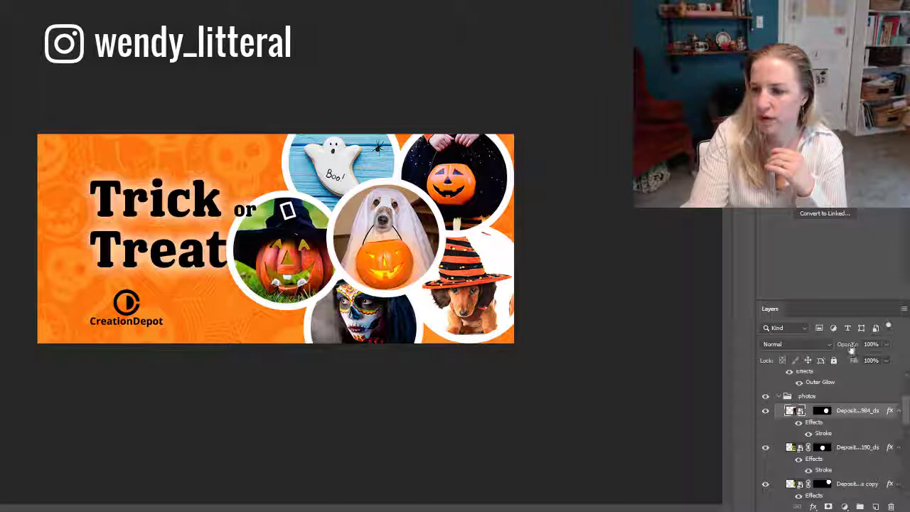
pyautogui.moveTo(848, 346); pyautogui.dragTo(843, 345)
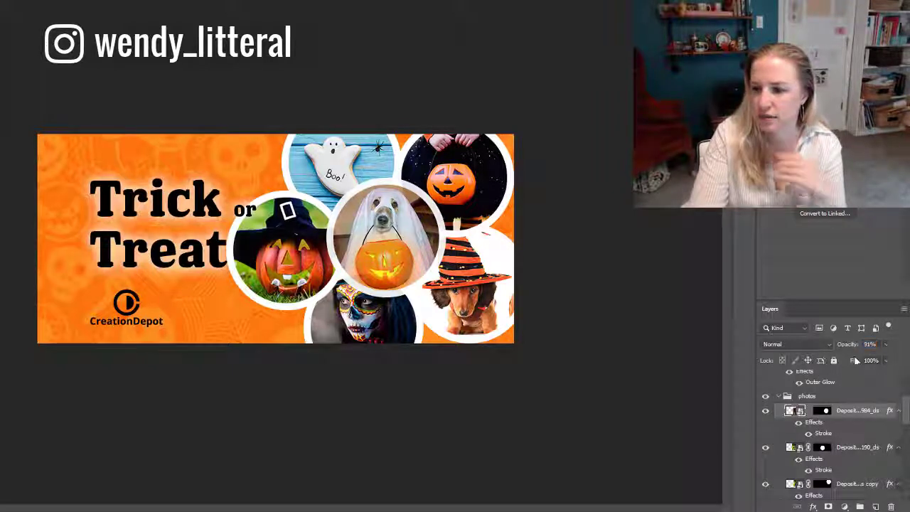
pyautogui.hotkey('ctrl', 'z')
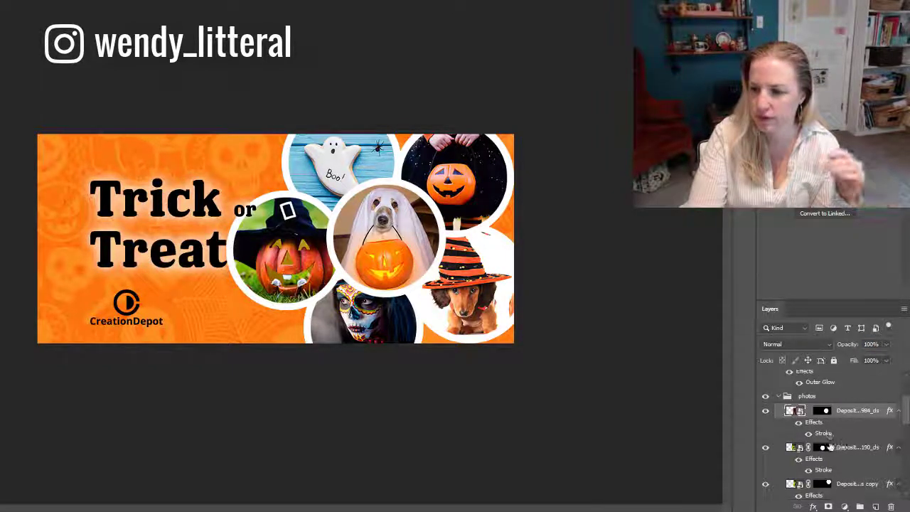
# - Change the ghost-dog photo's stroke to orange fc740f at 90% opacity
pyautogui.doubleClick(823, 433)
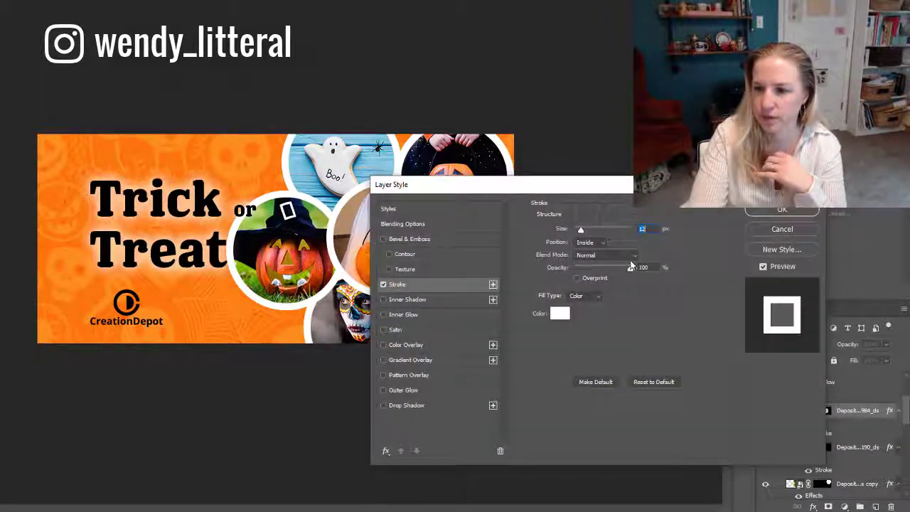
pyautogui.moveTo(613, 185); pyautogui.dragTo(707, 249)
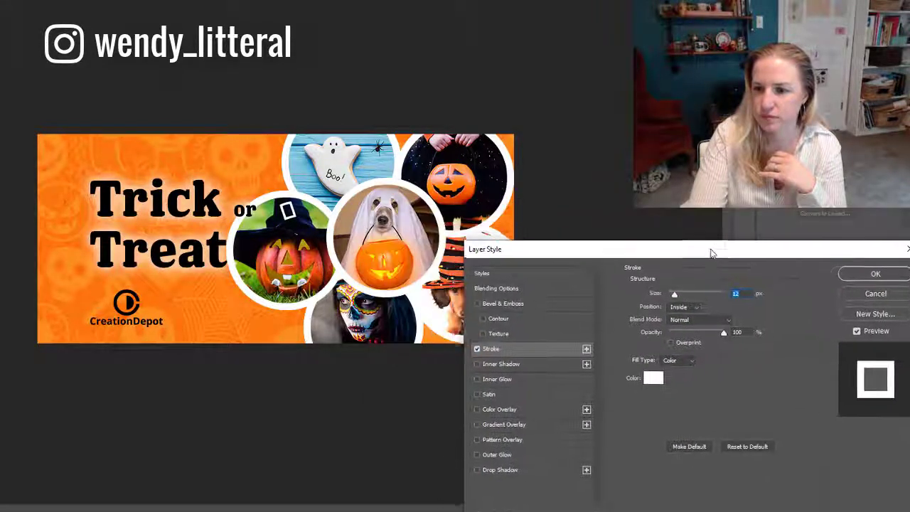
pyautogui.moveTo(719, 333); pyautogui.dragTo(718, 333)
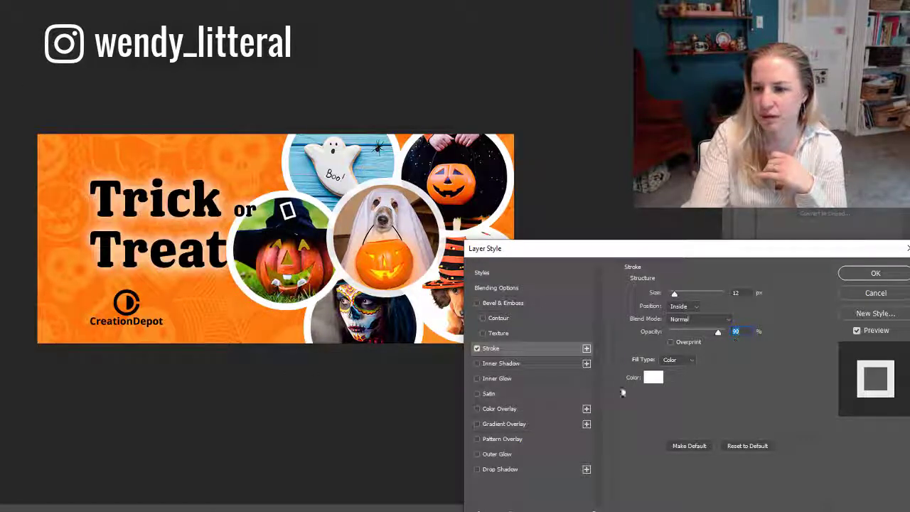
pyautogui.click(650, 378)
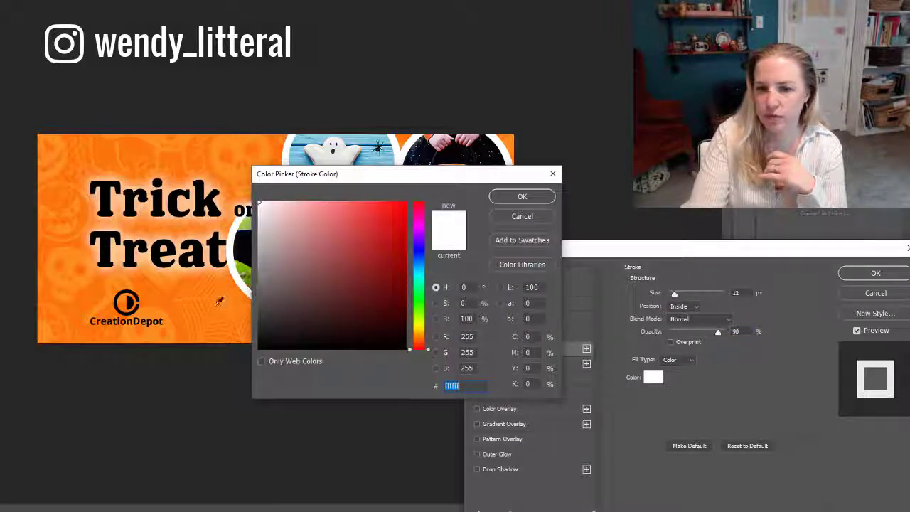
pyautogui.write('fc740f')
pyautogui.moveTo(356, 174); pyautogui.dragTo(224, 342)
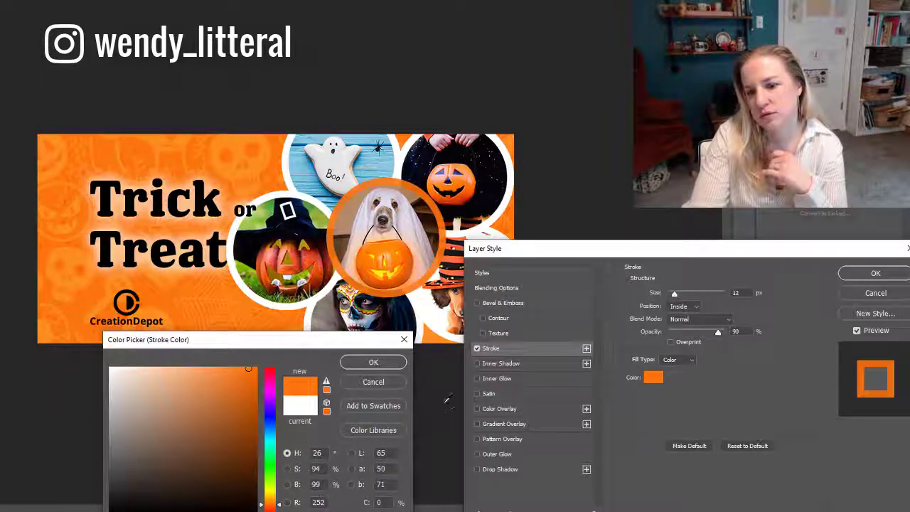
pyautogui.click(371, 364)
pyautogui.click(863, 274)
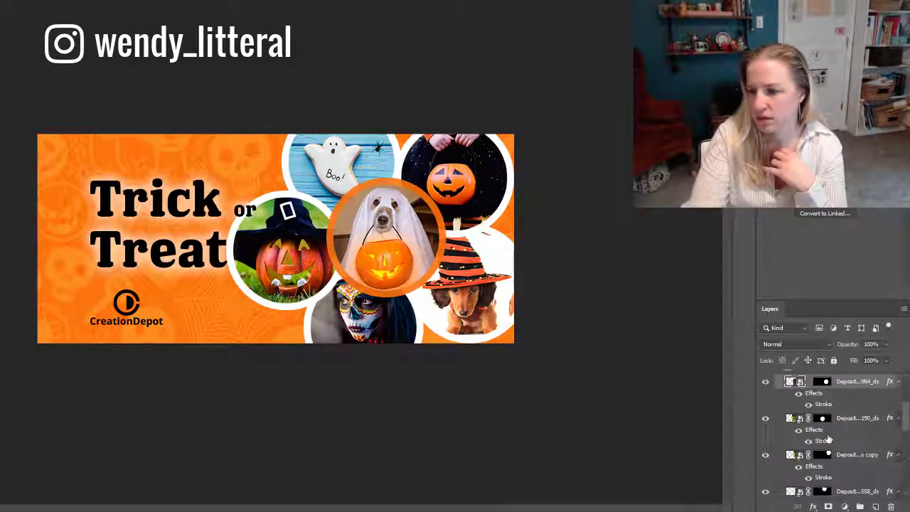
# - Try copying the ghost-dog photo's orange stroke to the witch-hat jack-o'-lantern photo, and undo it
pyautogui.doubleClick(749, 375)
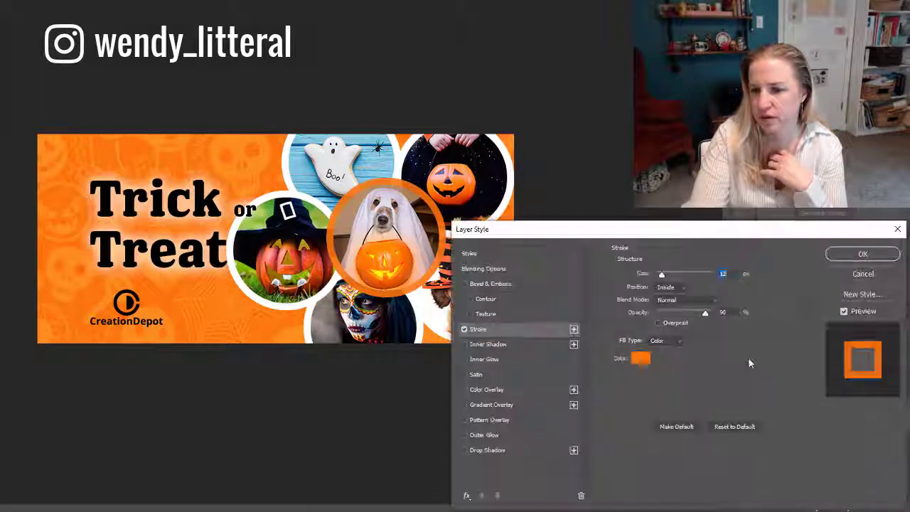
pyautogui.click(863, 274)
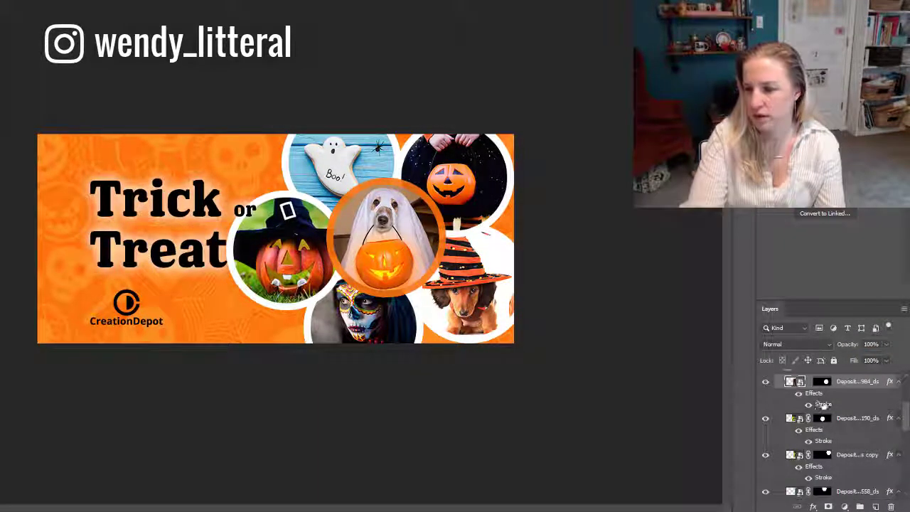
pyautogui.moveTo(817, 397); pyautogui.dragTo(832, 431)
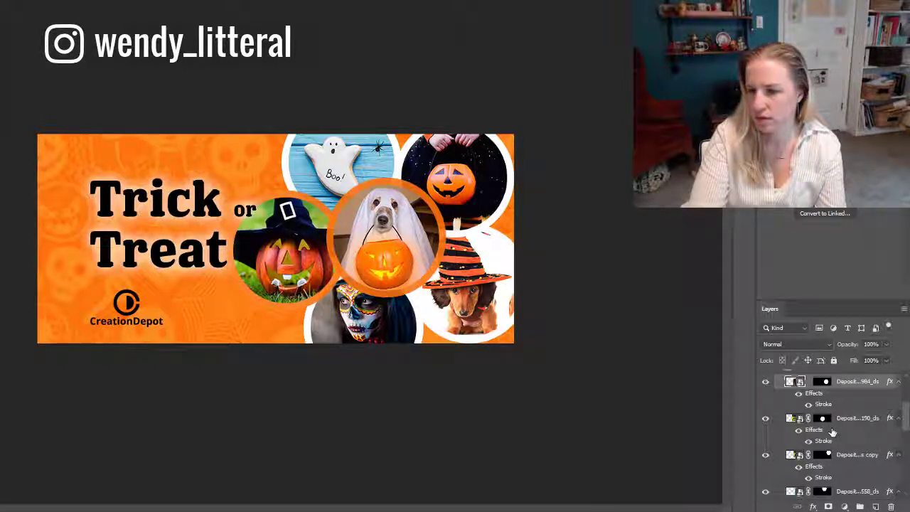
pyautogui.scroll(-1, 831, 431)
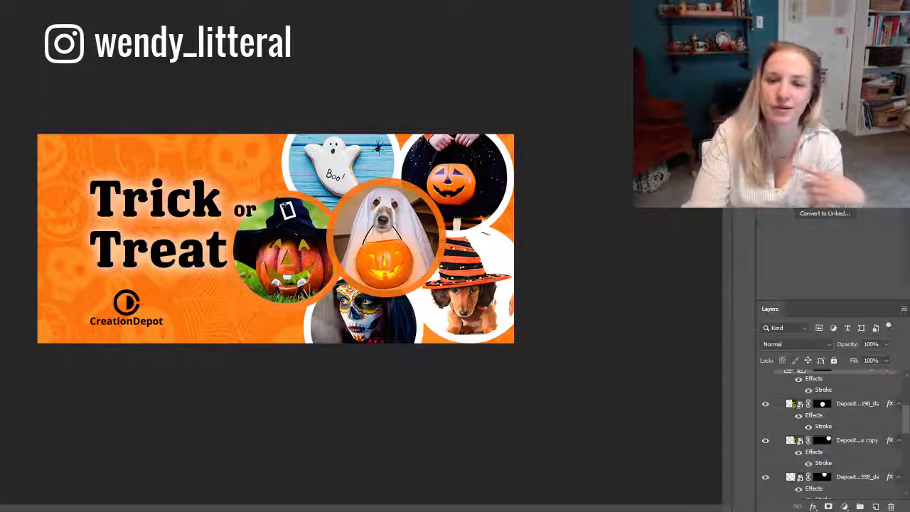
pyautogui.hotkey('ctrl', 'z')
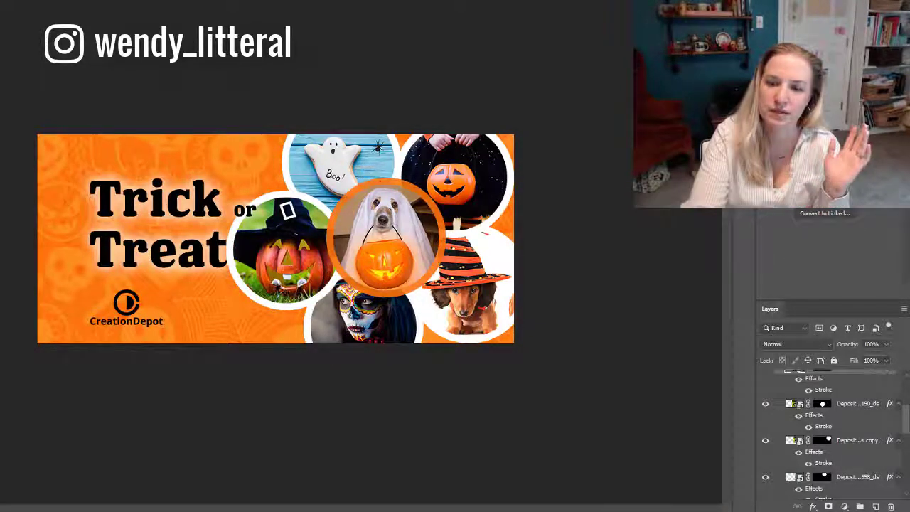
# - Set the opacity of the witch-hat jack-o'-lantern photo's white stroke to 90%
pyautogui.scroll(1, 814, 406)
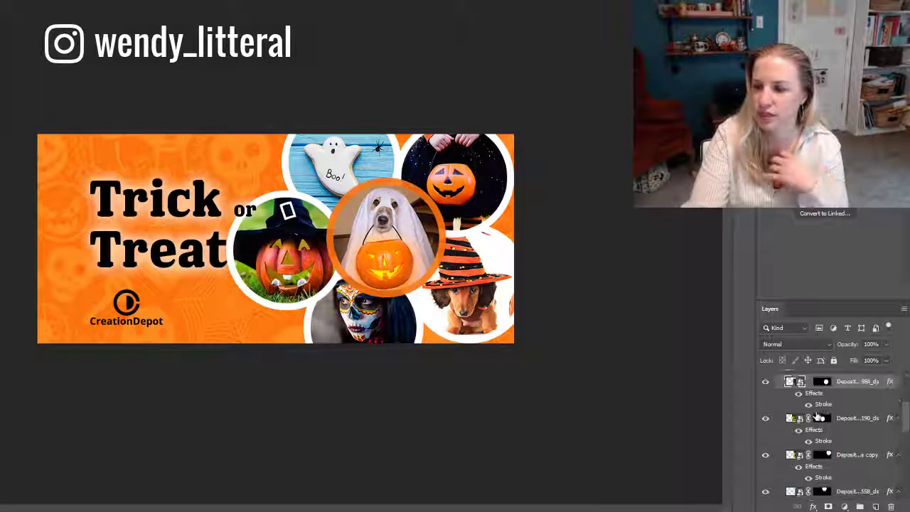
pyautogui.scroll(-1, 817, 405)
pyautogui.scroll(1, 823, 404)
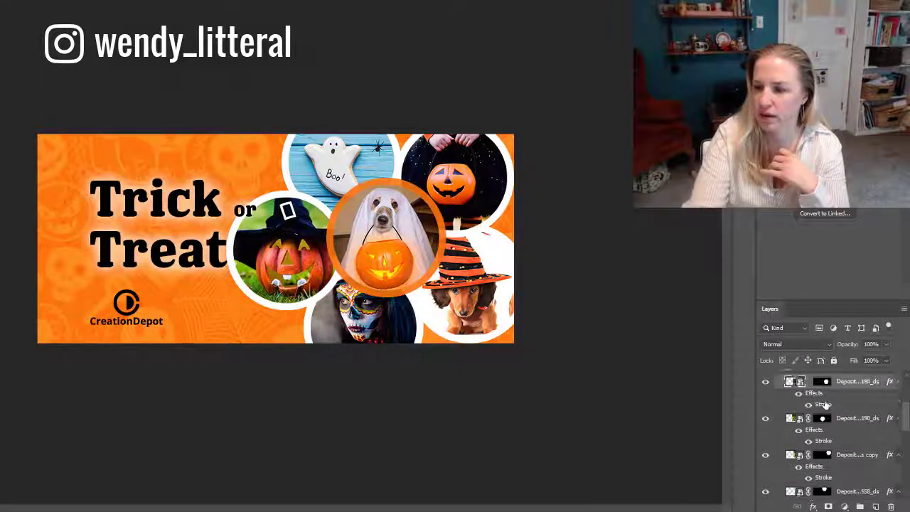
pyautogui.click(798, 393)
pyautogui.click(798, 393)
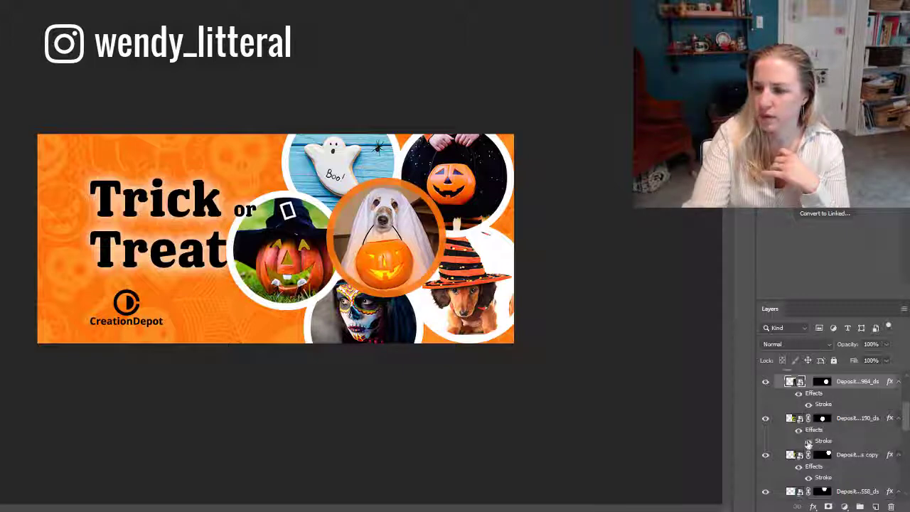
pyautogui.click(819, 441)
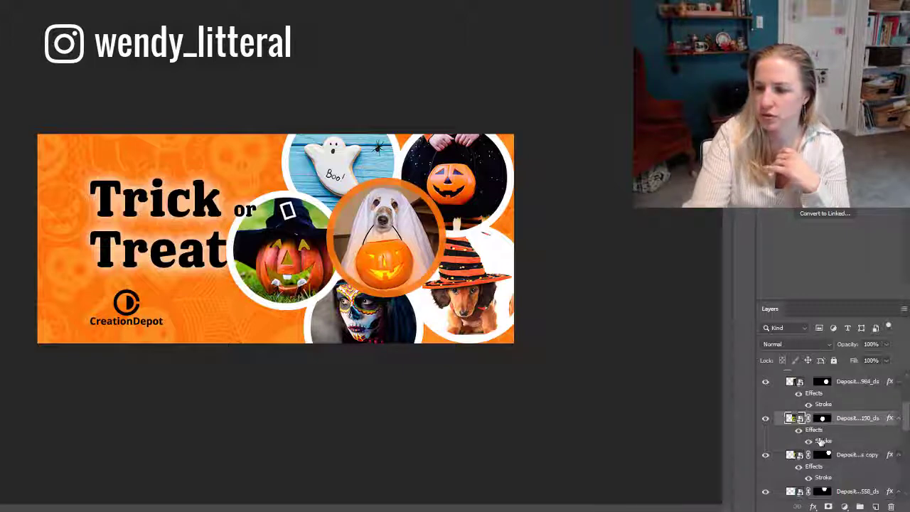
pyautogui.doubleClick(821, 440)
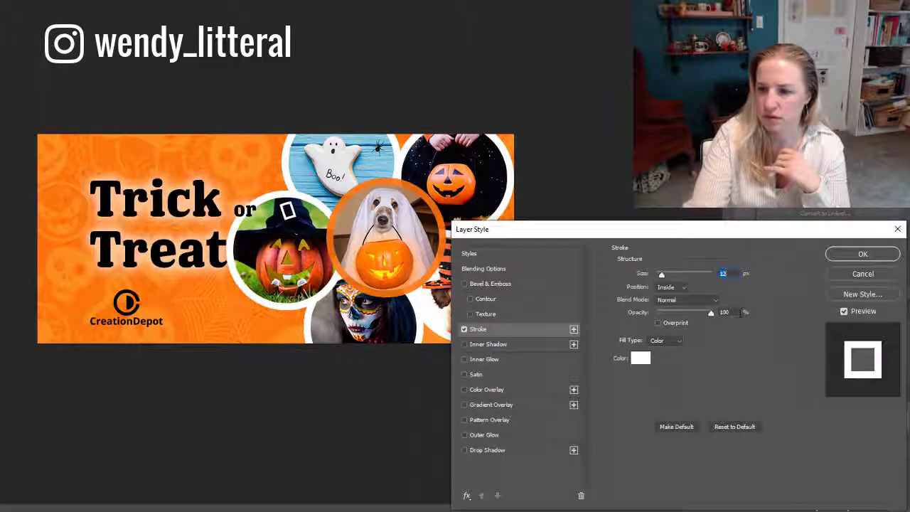
pyautogui.moveTo(741, 312); pyautogui.dragTo(693, 314)
pyautogui.write('90')
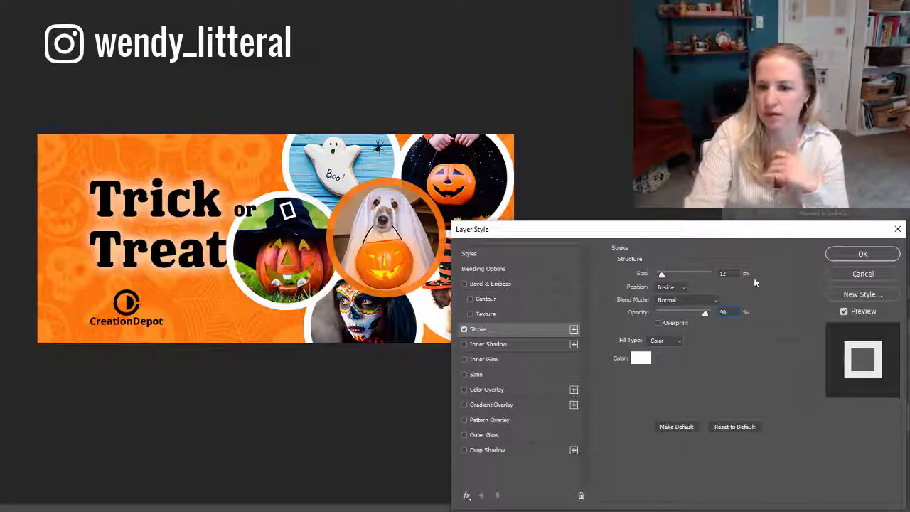
pyautogui.click(833, 254)
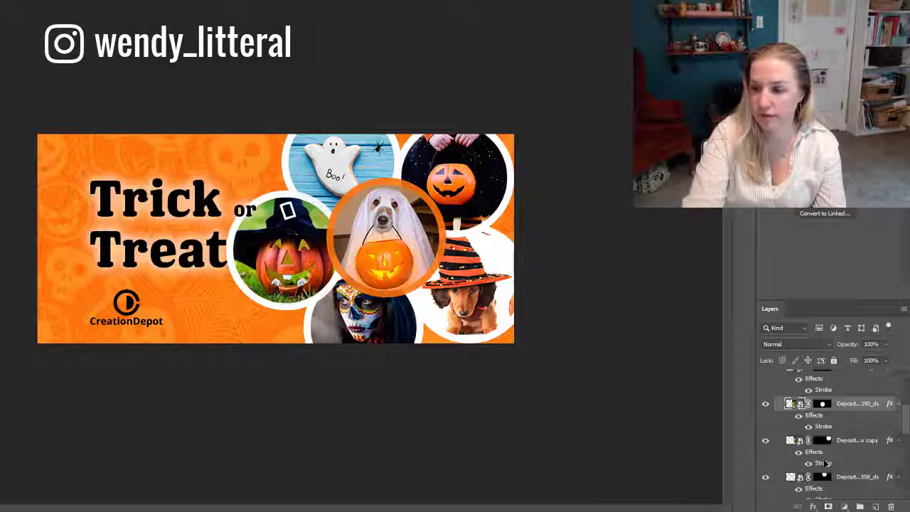
# - Copy the 90% opacity white stroke from the jack-o'-lantern photo to the pumpkin bucket and ghost cookie photos
pyautogui.scroll(-2, 826, 452)
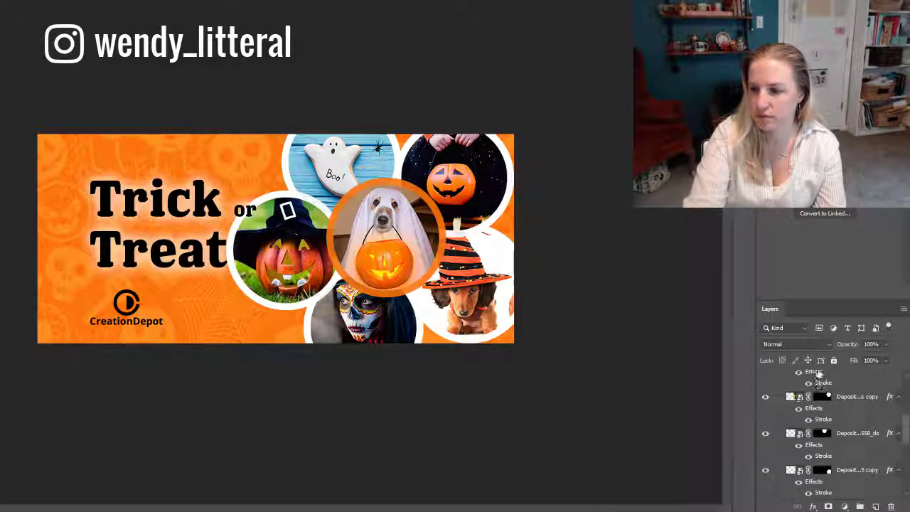
pyautogui.scroll(1, 826, 417)
pyautogui.moveTo(812, 425)
pyautogui.mouseDown()
pyautogui.moveTo(821, 467)
pyautogui.moveTo(821, 395)
pyautogui.moveTo(823, 469)
pyautogui.mouseUp()
pyautogui.scroll(-1, 825, 469)
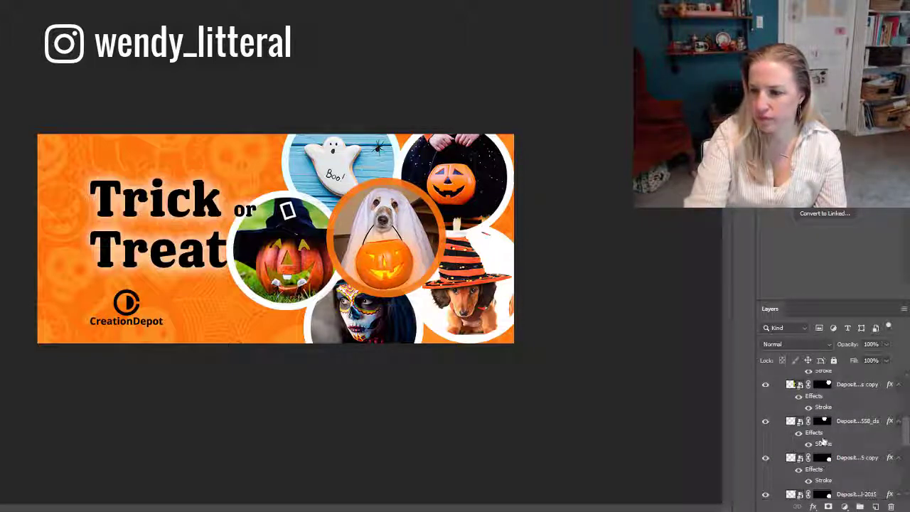
pyautogui.moveTo(817, 401)
pyautogui.mouseDown()
pyautogui.moveTo(817, 469)
pyautogui.moveTo(817, 435)
pyautogui.mouseUp()
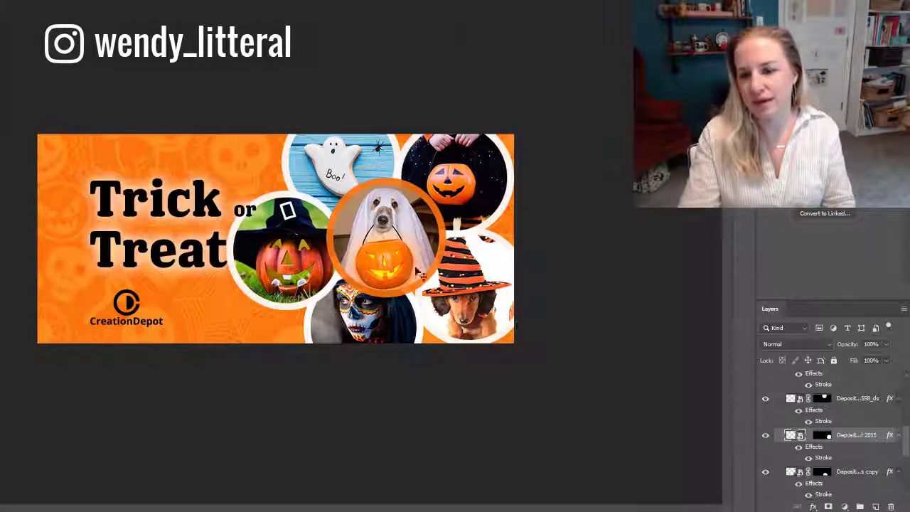
# - Check the orange stroke settings of the ghost-dog photo in the centre circle
pyautogui.click(366, 230)
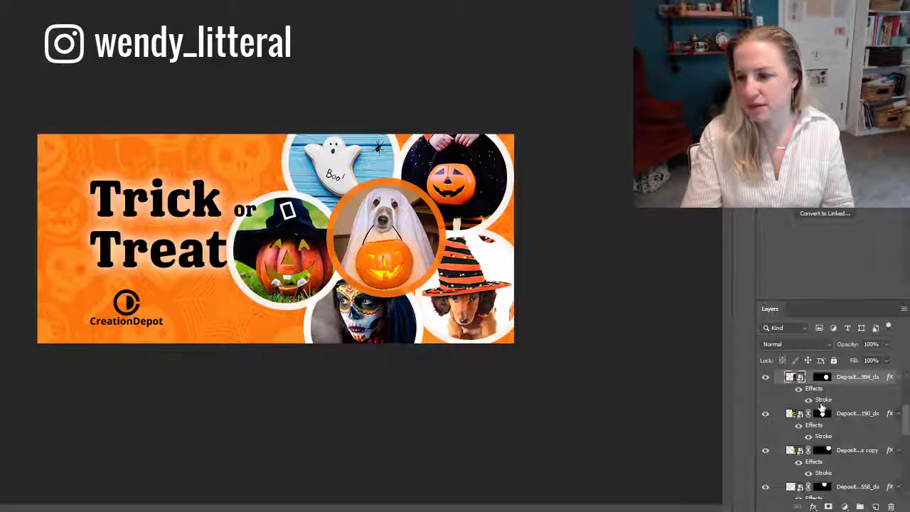
pyautogui.doubleClick(819, 401)
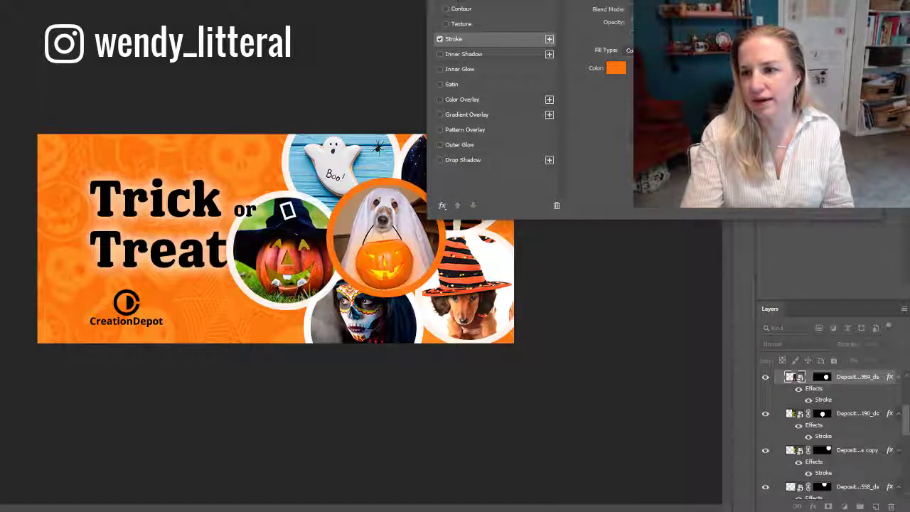
pyautogui.press('Return')
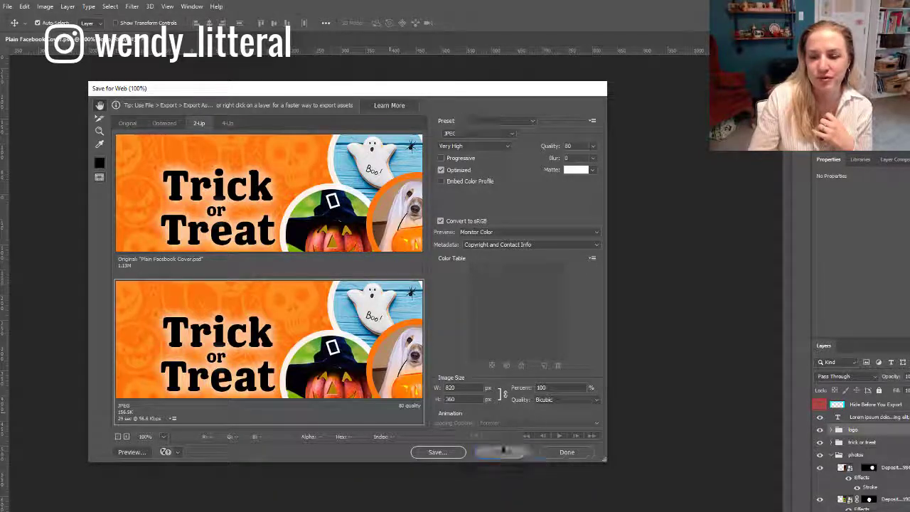
# - Start a fresh Save for Web (Legacy) export of the cover as JPEG with quality 60
pyautogui.click(503, 452)
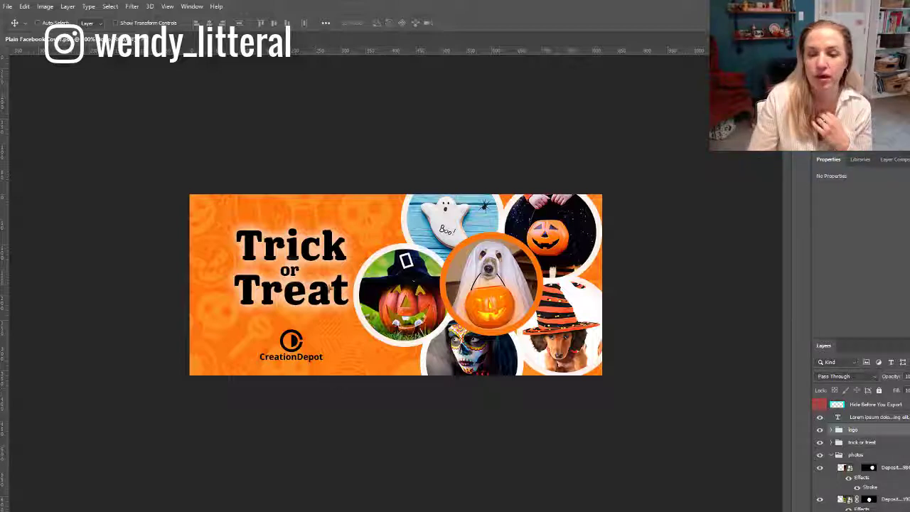
pyautogui.click(6, 6)
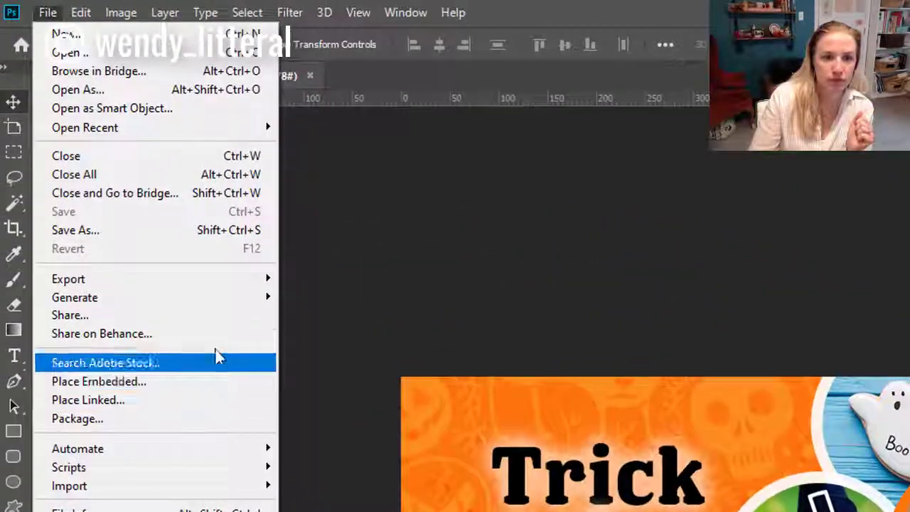
pyautogui.moveTo(193, 250)
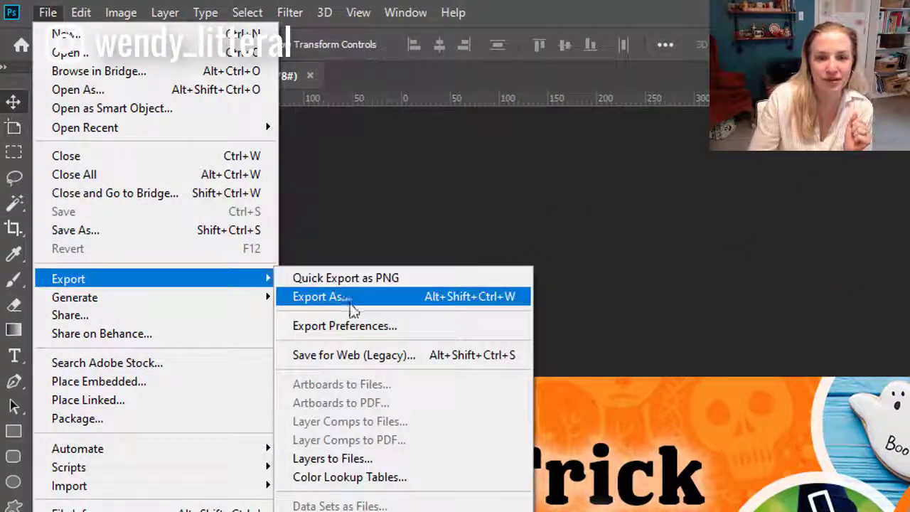
pyautogui.click(358, 355)
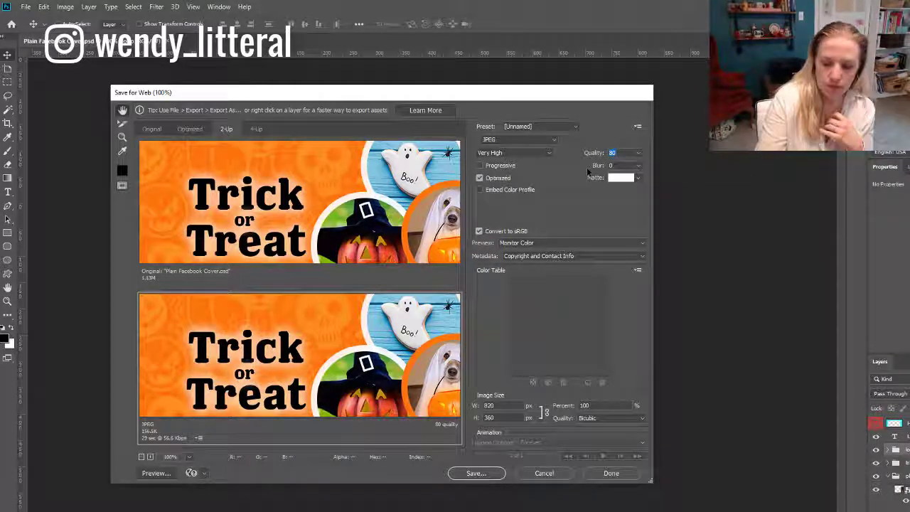
pyautogui.write('60')
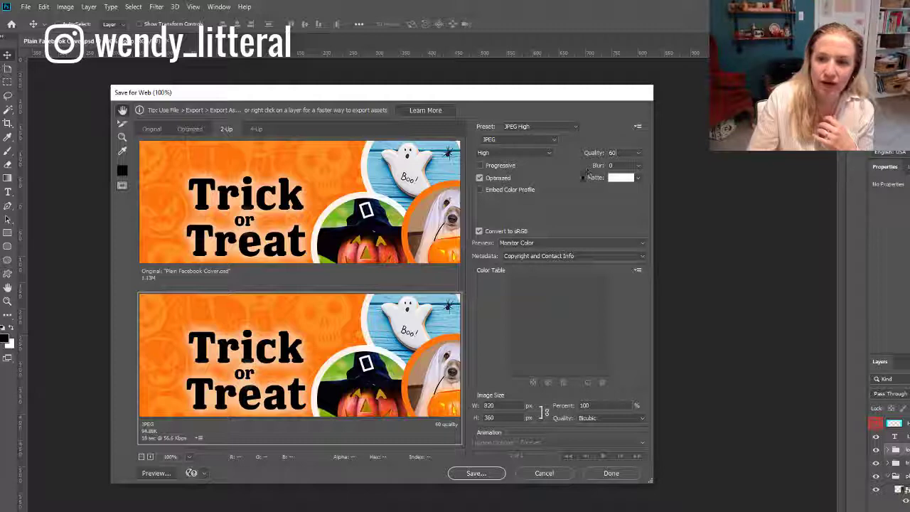
# - Compare the original and optimized previews and fine-tune the JPEG quality to 62
pyautogui.scroll(-3, 297, 361)
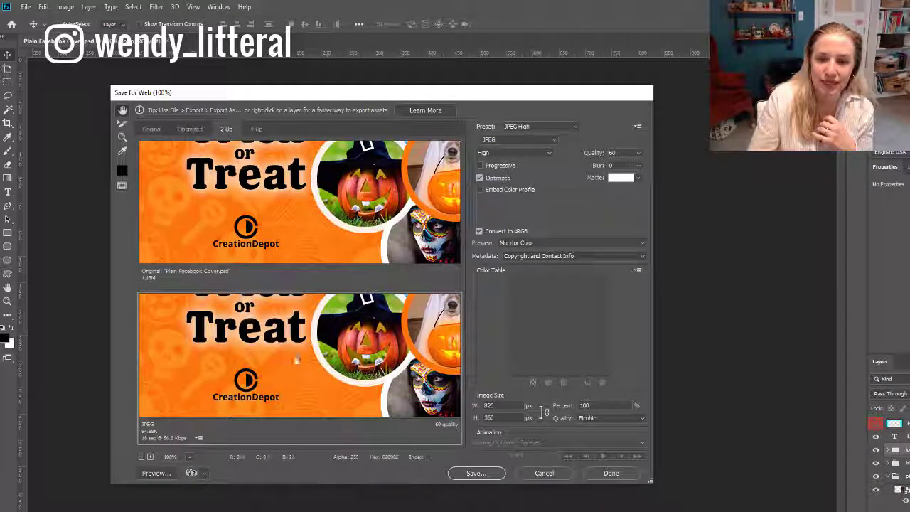
pyautogui.moveTo(328, 355); pyautogui.dragTo(309, 366)
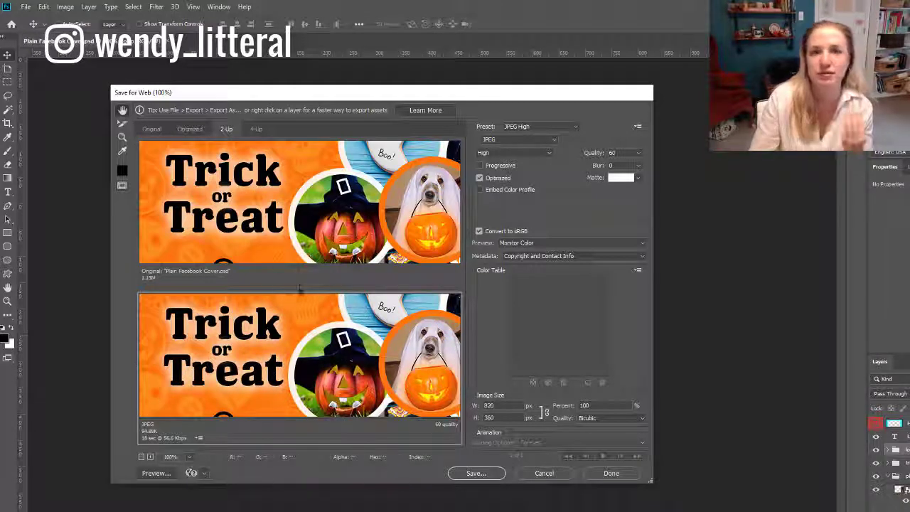
pyautogui.moveTo(420, 348); pyautogui.dragTo(384, 297)
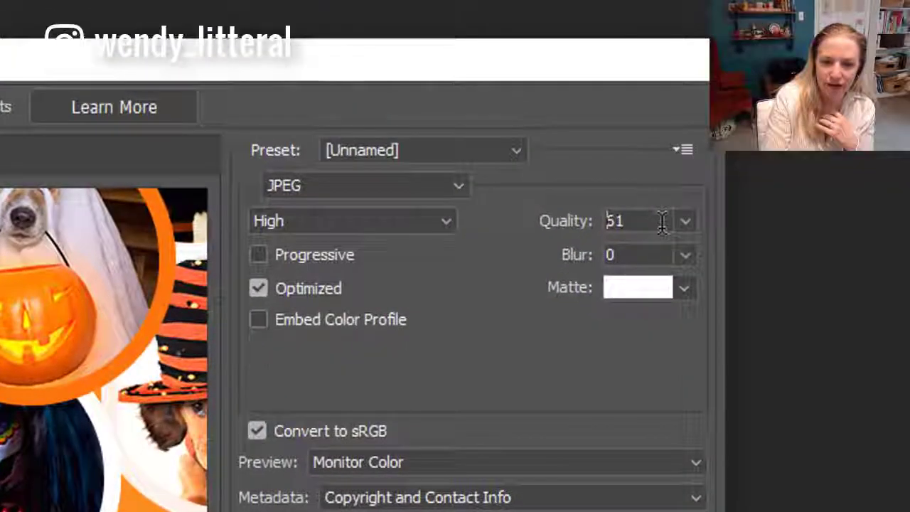
pyautogui.hotkey('shift', 'Up')
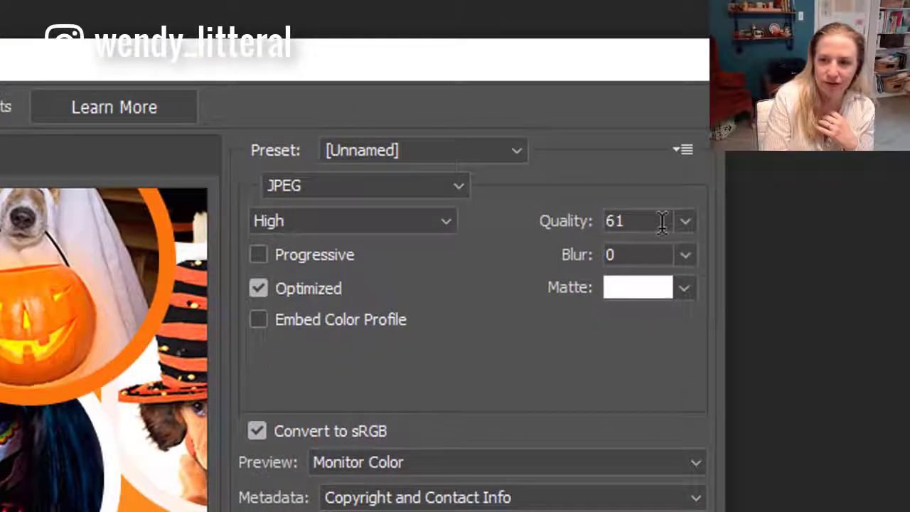
pyautogui.press('Up')
pyautogui.press('Up')
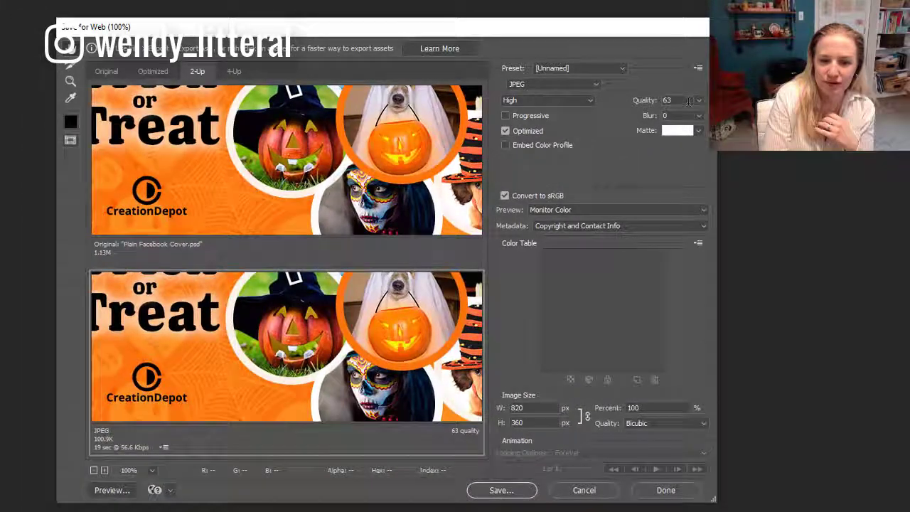
pyautogui.press('Down')
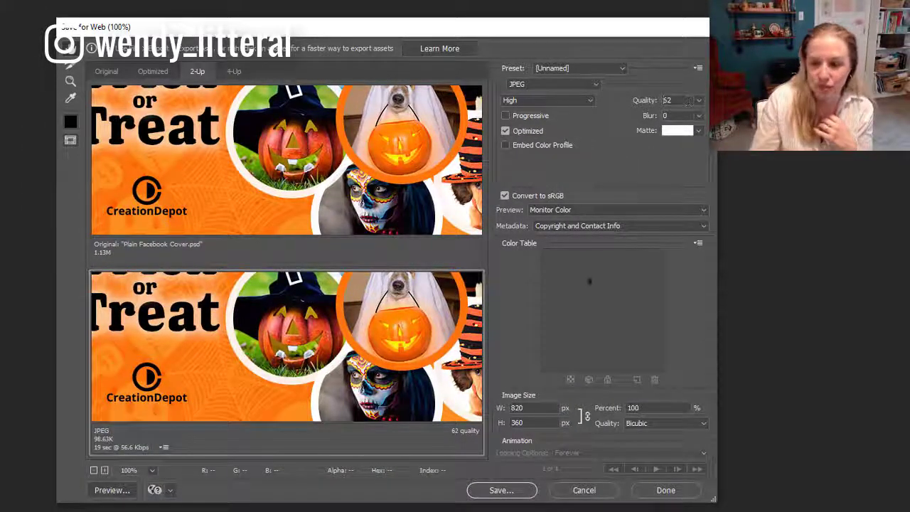
# - Try PNG-24 as the export format to compare its file size, and return the format to JPEG
pyautogui.click(553, 84)
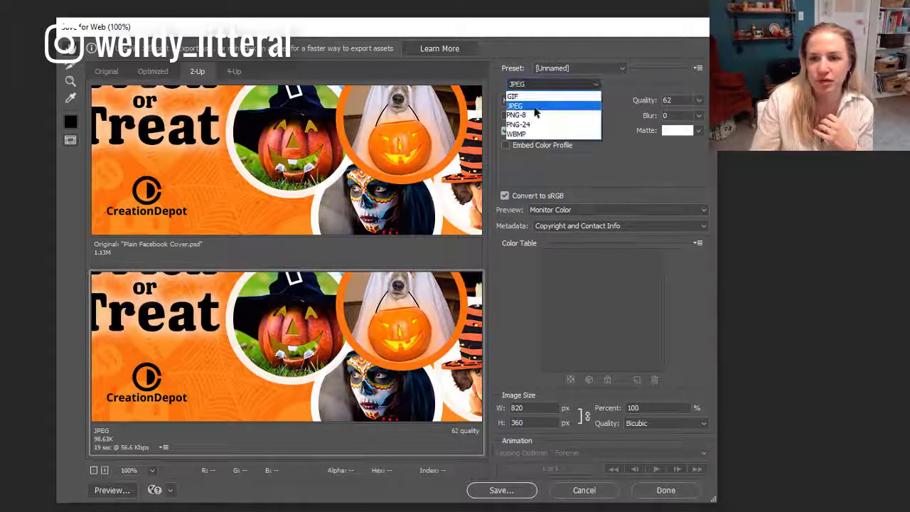
pyautogui.click(540, 119)
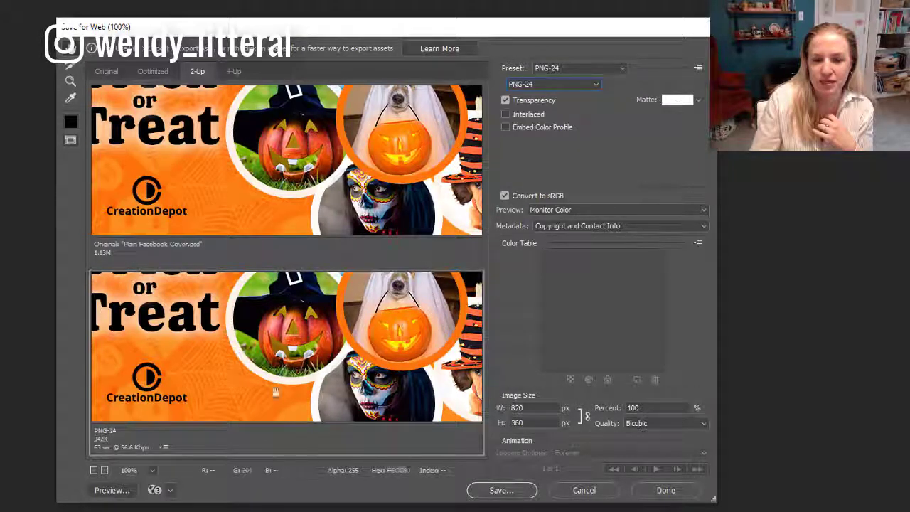
pyautogui.click(547, 84)
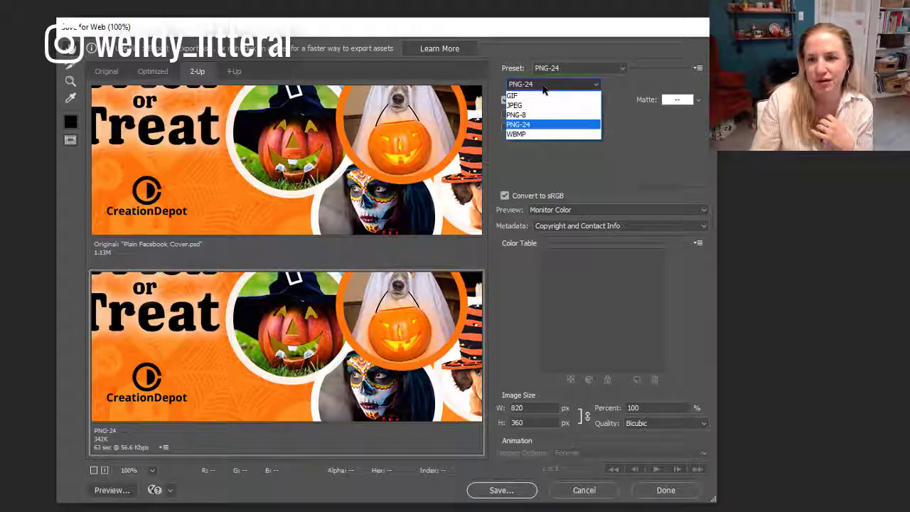
pyautogui.click(548, 106)
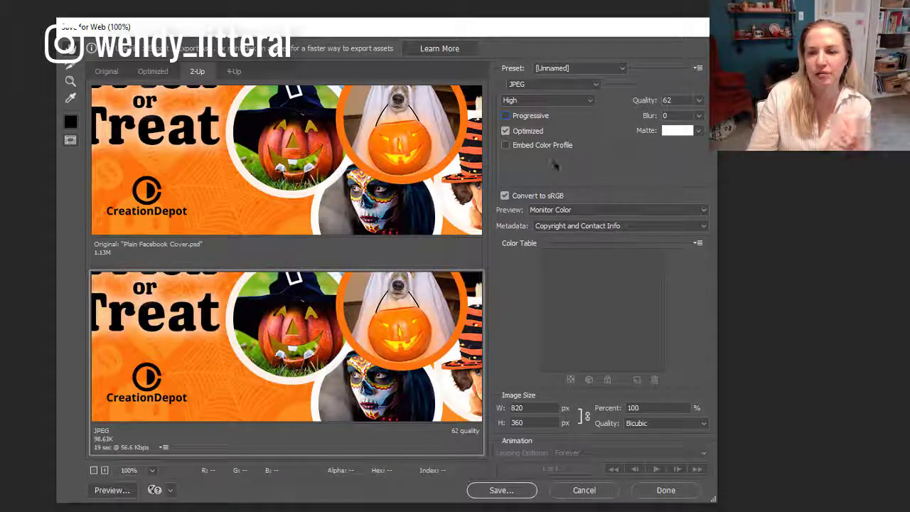
# - Save the optimized JPEG to the Desktop under the file name "halloween cover"
pyautogui.click(521, 488)
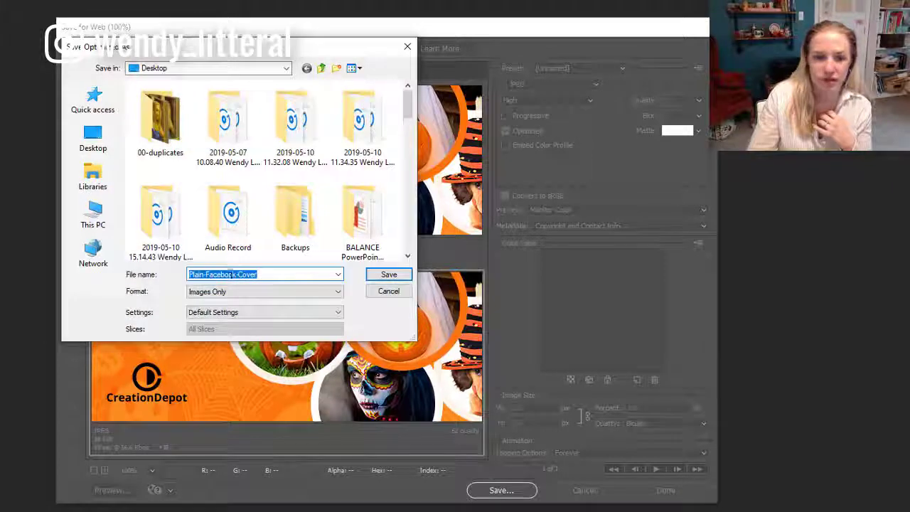
pyautogui.click(93, 142)
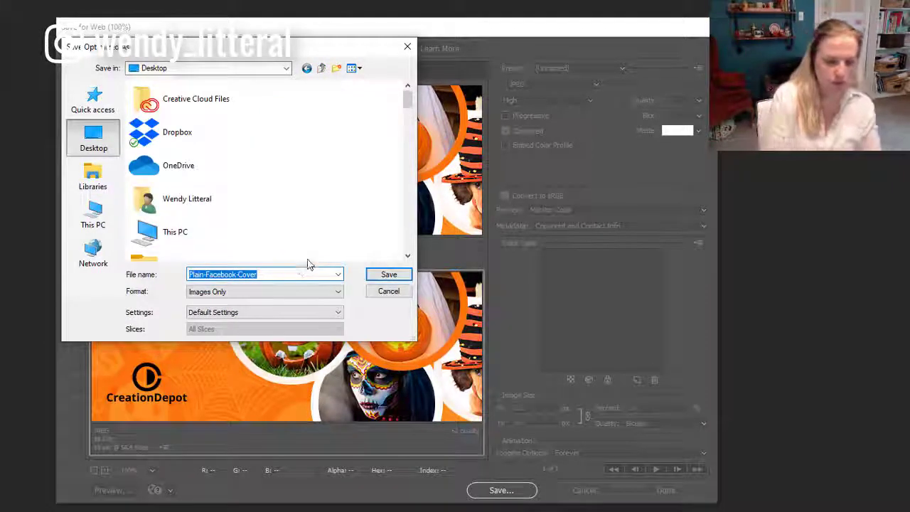
pyautogui.write('halloween cover')
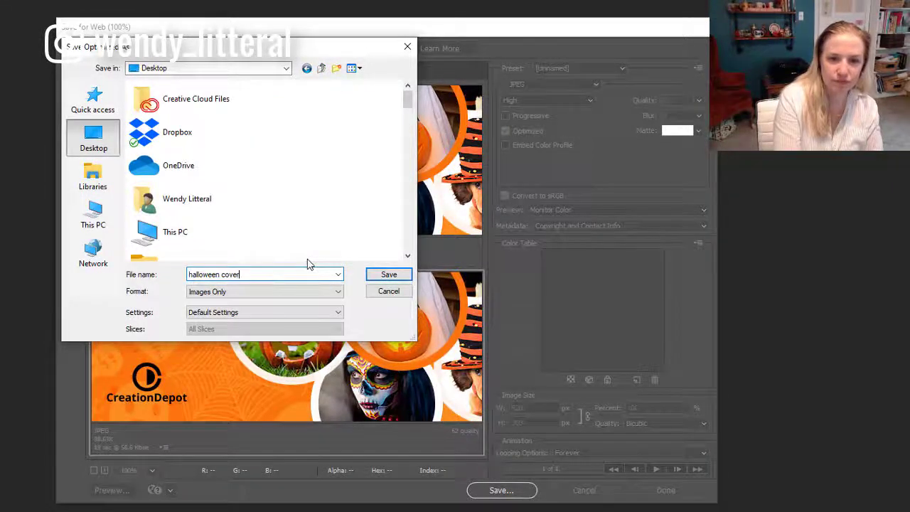
pyautogui.press('Return')
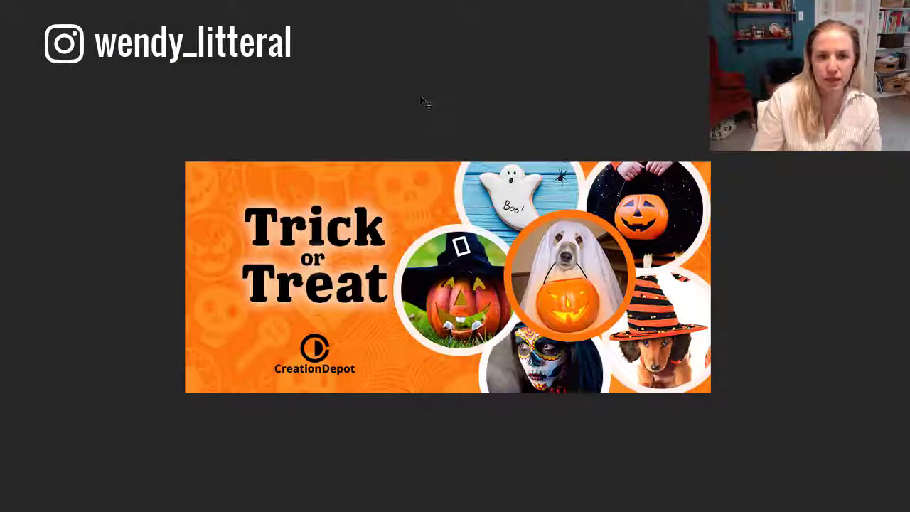